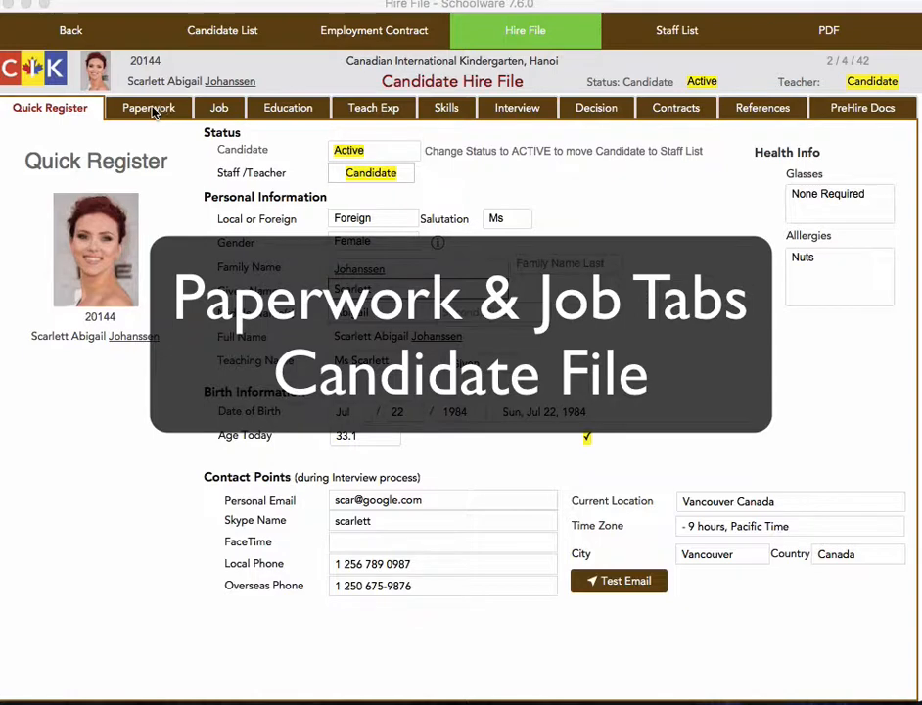
Mark the teaching certificate as required in the candidate's paperwork and check its authority, number and expiry fields
left_click(160, 111)
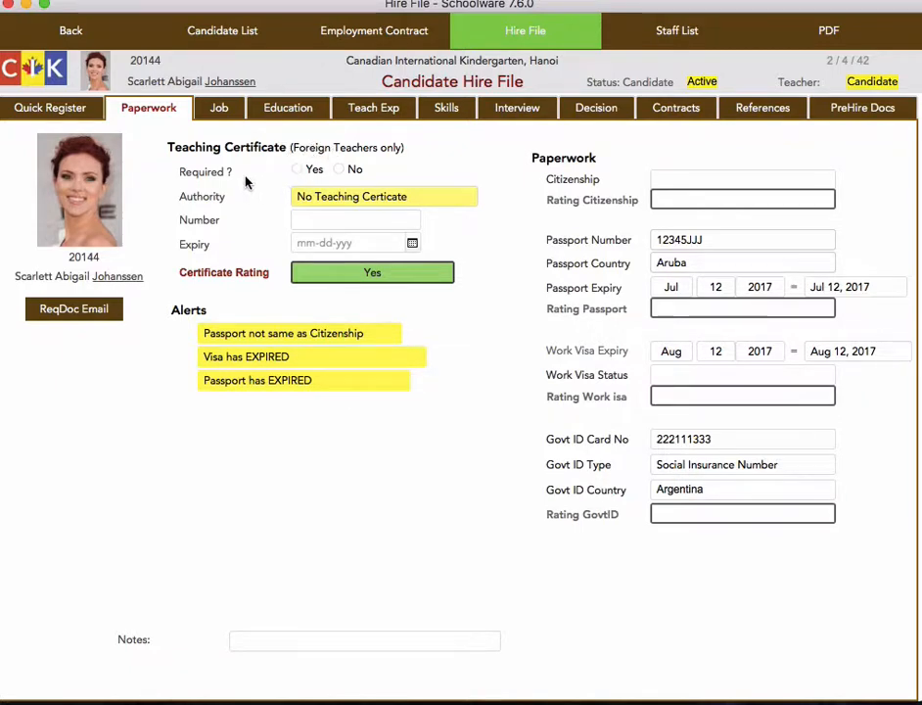
left_click(329, 200)
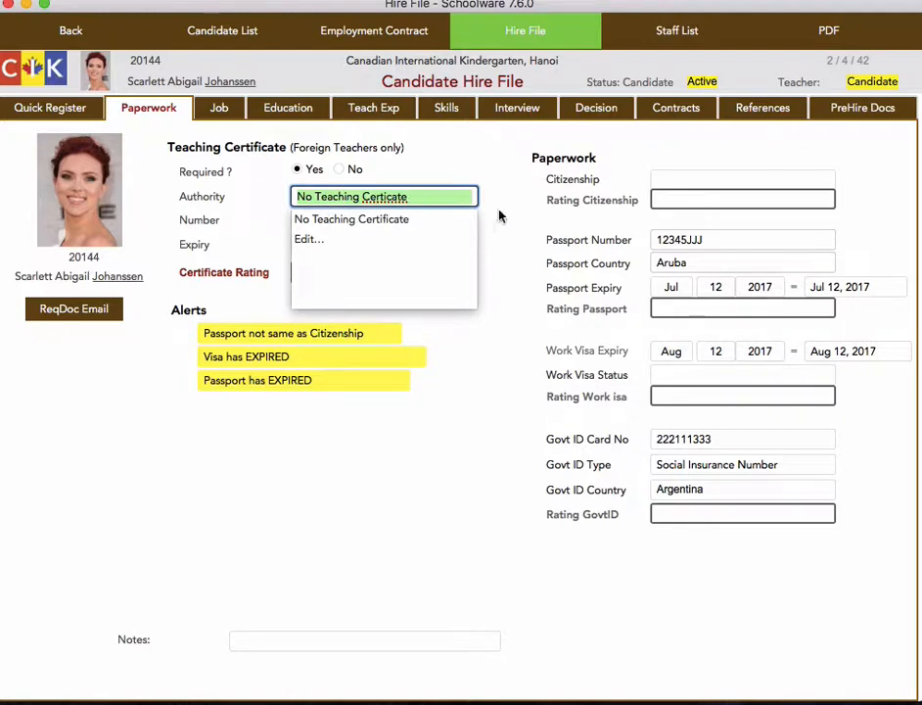
left_click(383, 218)
left_click(362, 221)
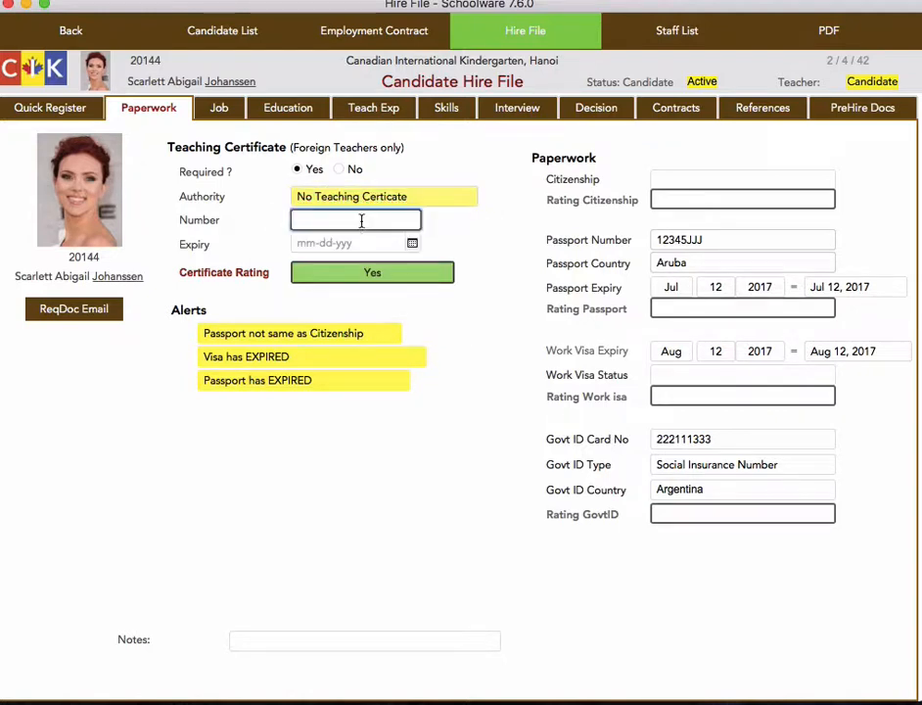
left_click(365, 244)
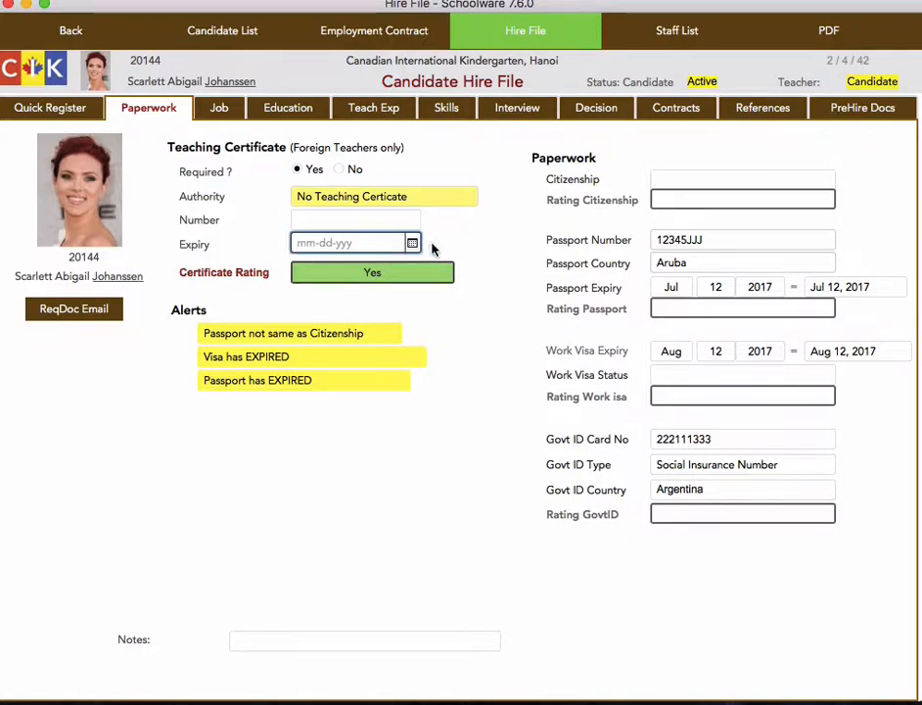
left_click(456, 263)
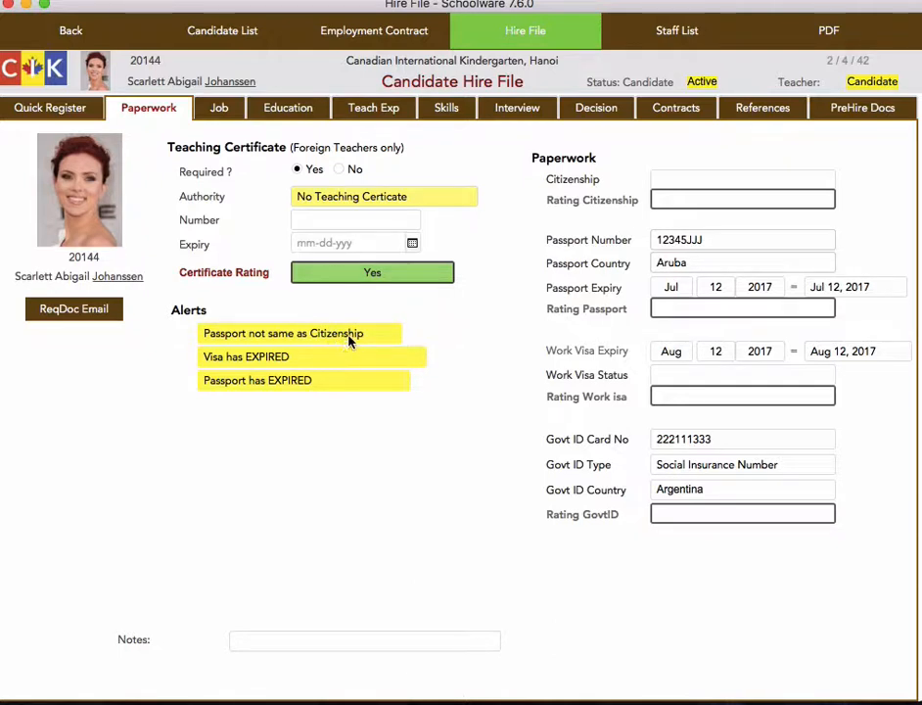
Set the candidate's citizenship to Canada and rate the citizenship Good
left_click(712, 180)
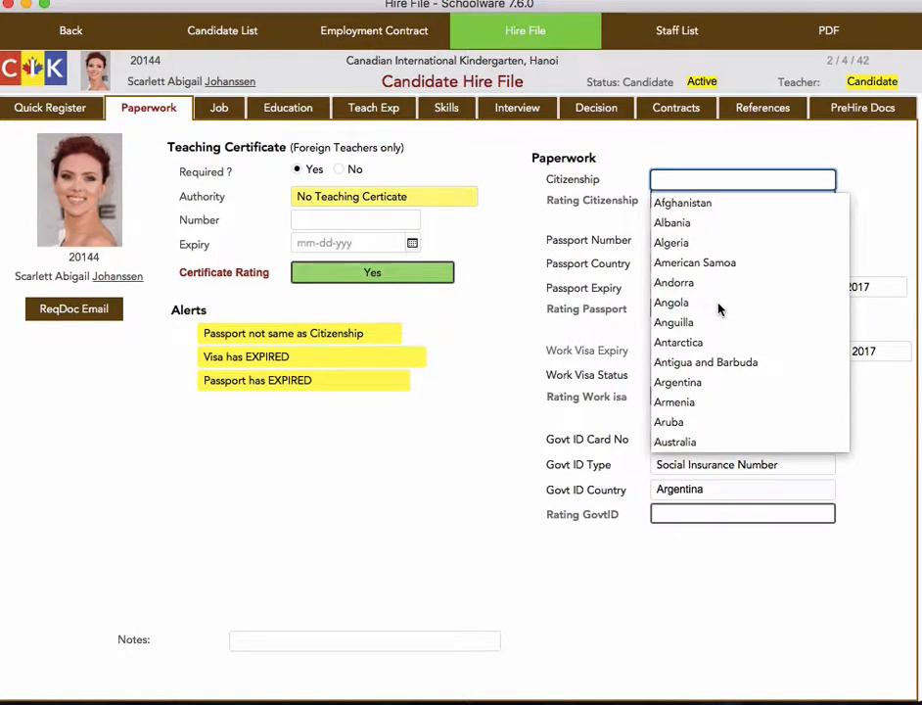
scroll(720, 297, "down", 5)
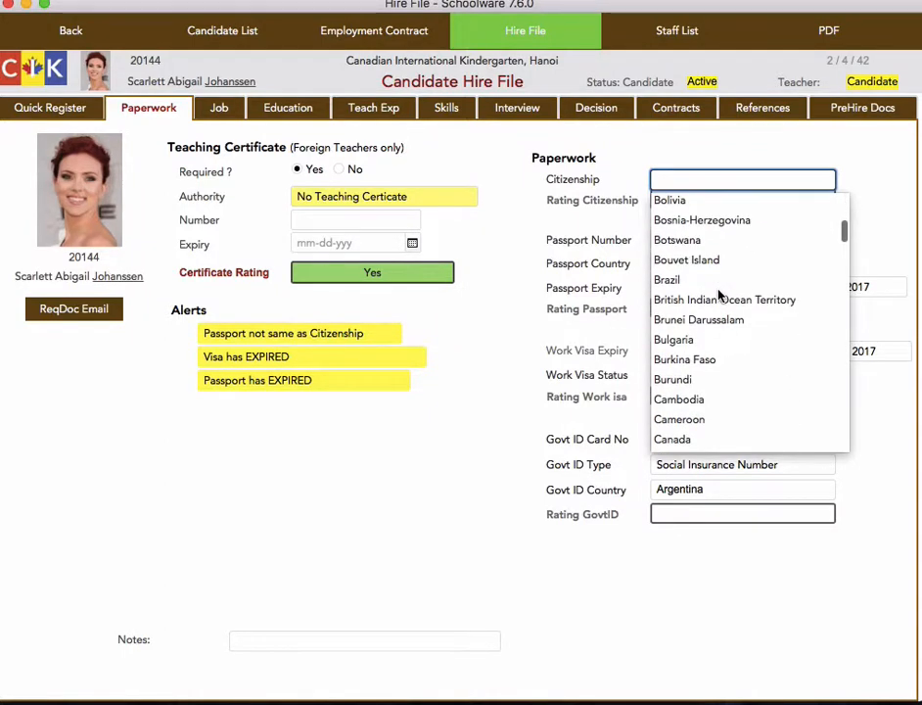
scroll(738, 305, "down", 4)
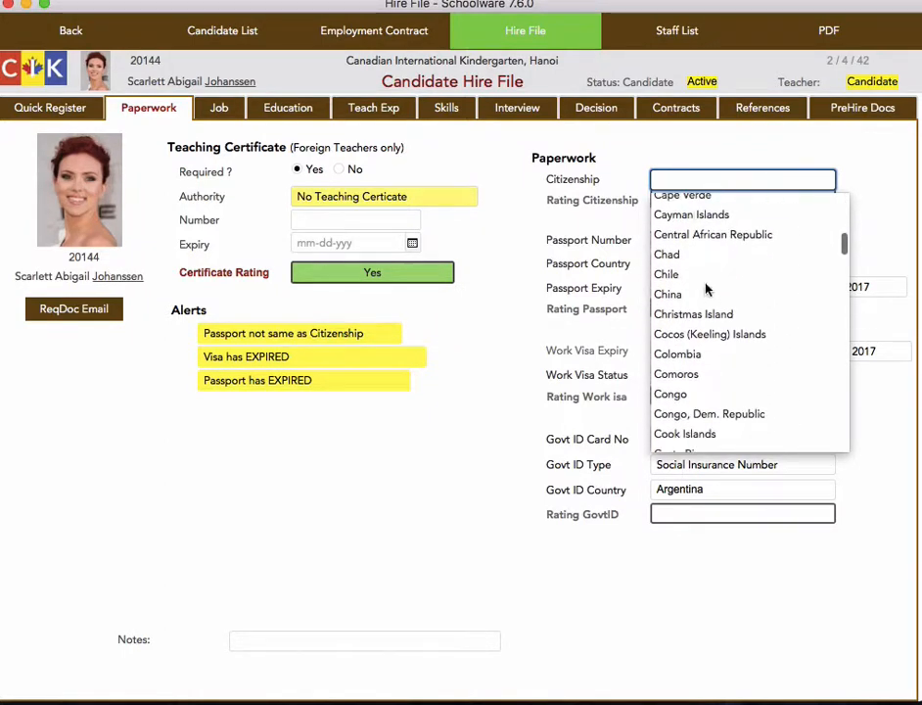
scroll(729, 305, "up", 2)
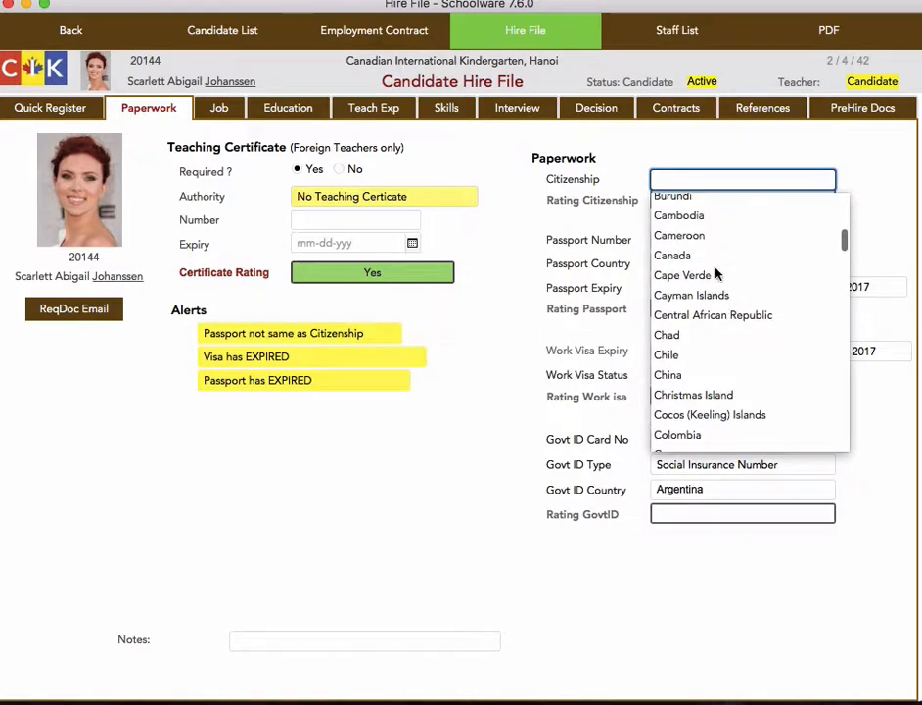
left_click(700, 256)
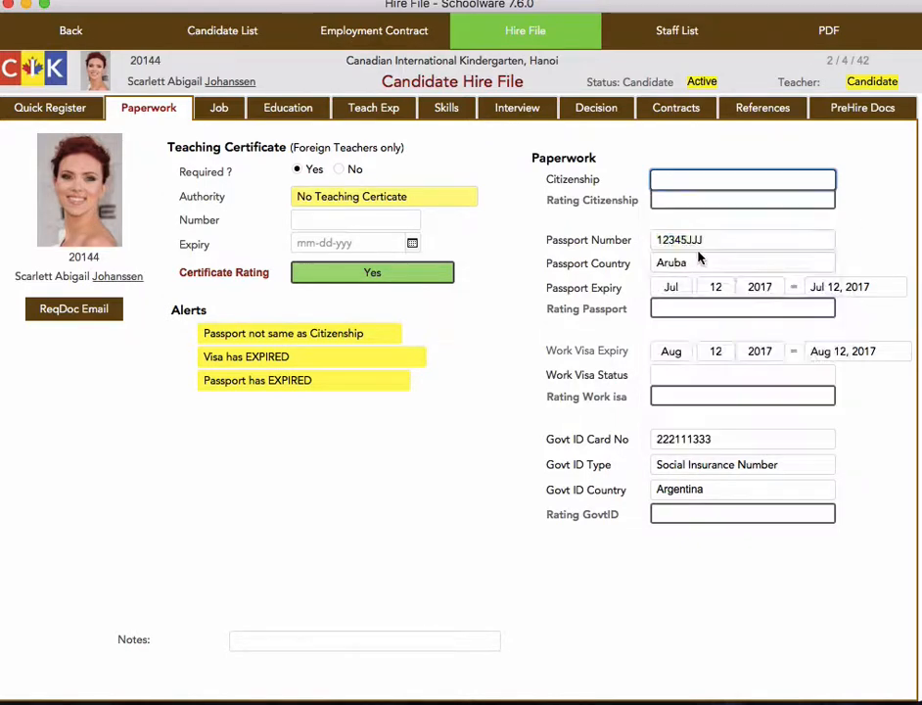
left_click(686, 198)
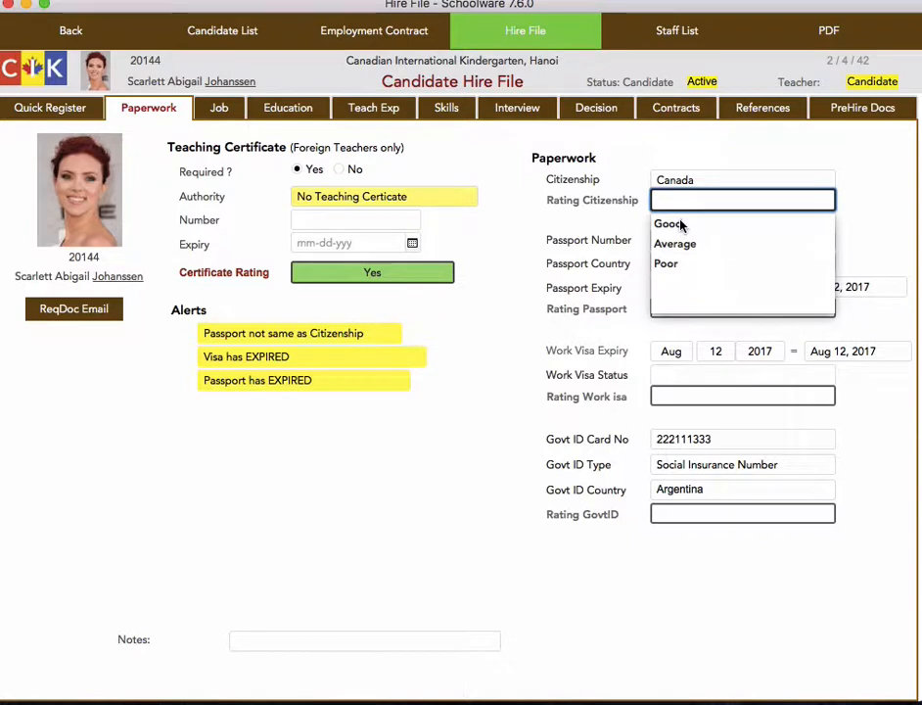
left_click(673, 225)
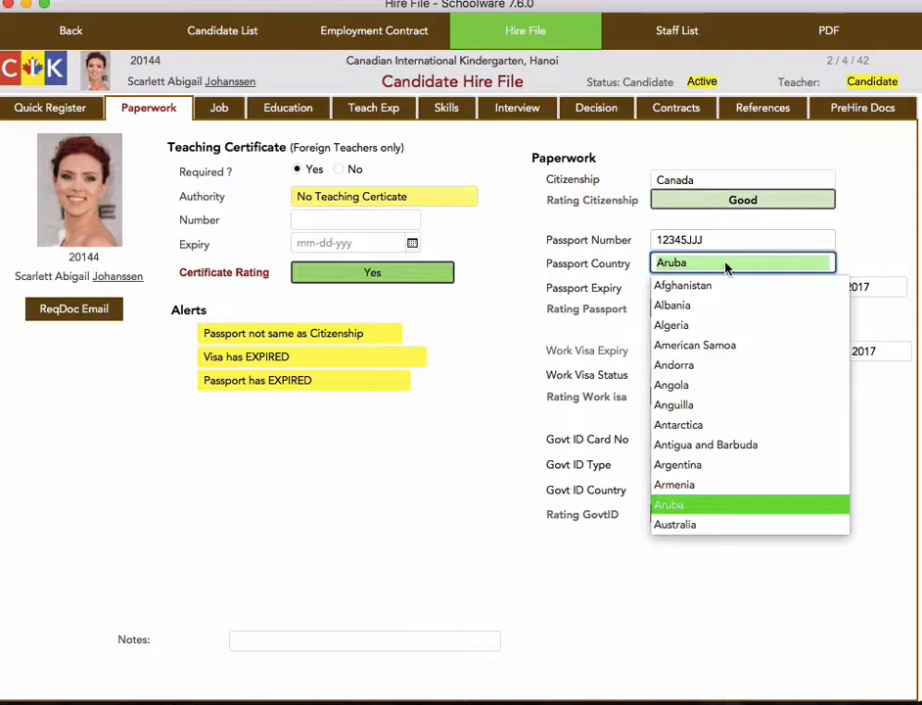
Set the passport country to Canada and rate the passport Poor
scroll(699, 456, "down", 5)
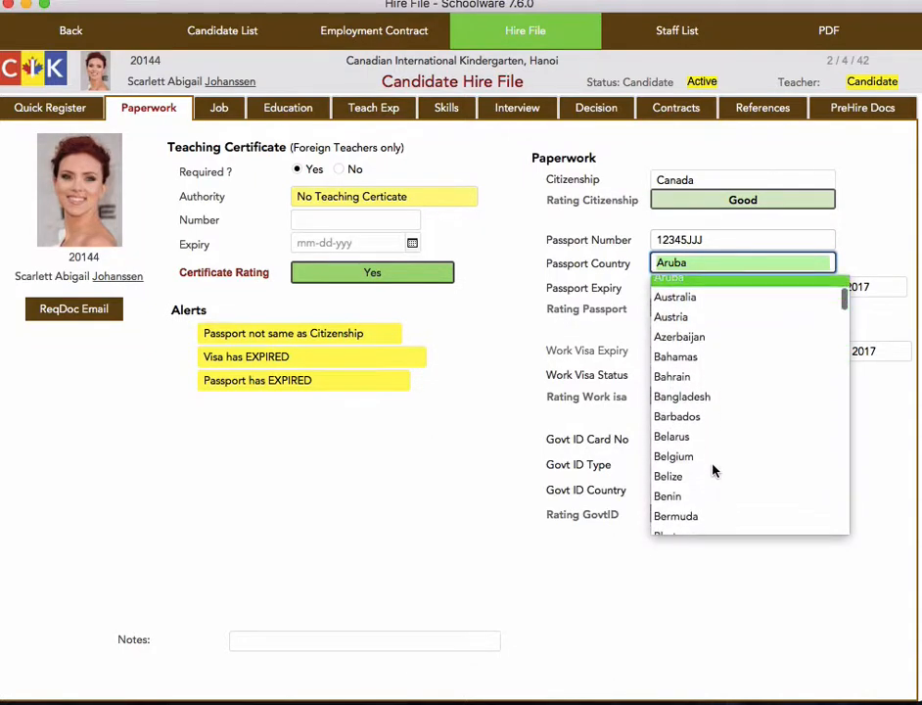
scroll(712, 471, "down", 6)
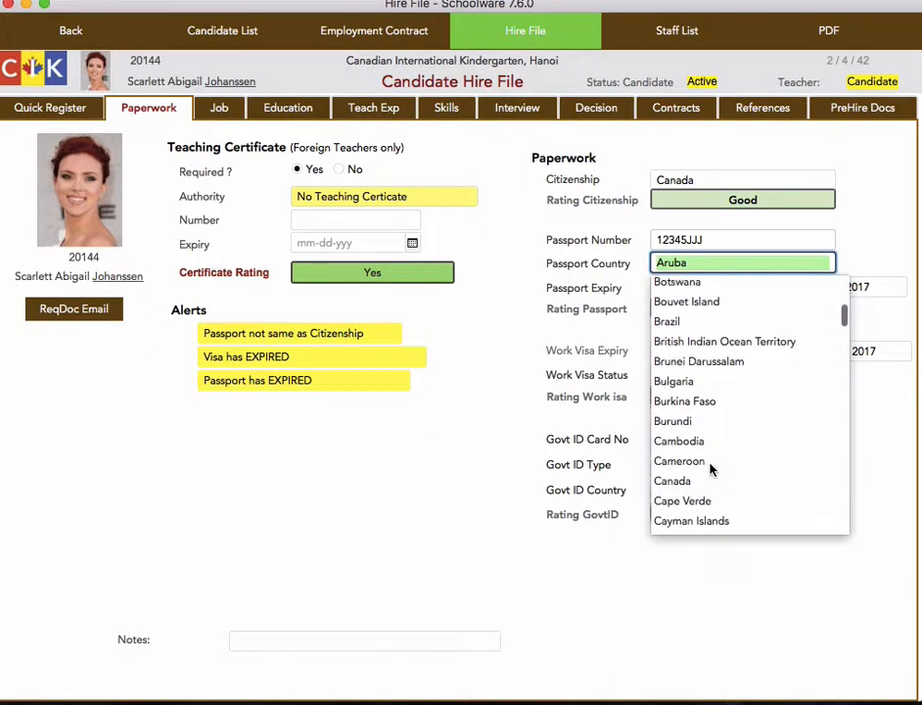
scroll(711, 468, "down", 3)
left_click(694, 424)
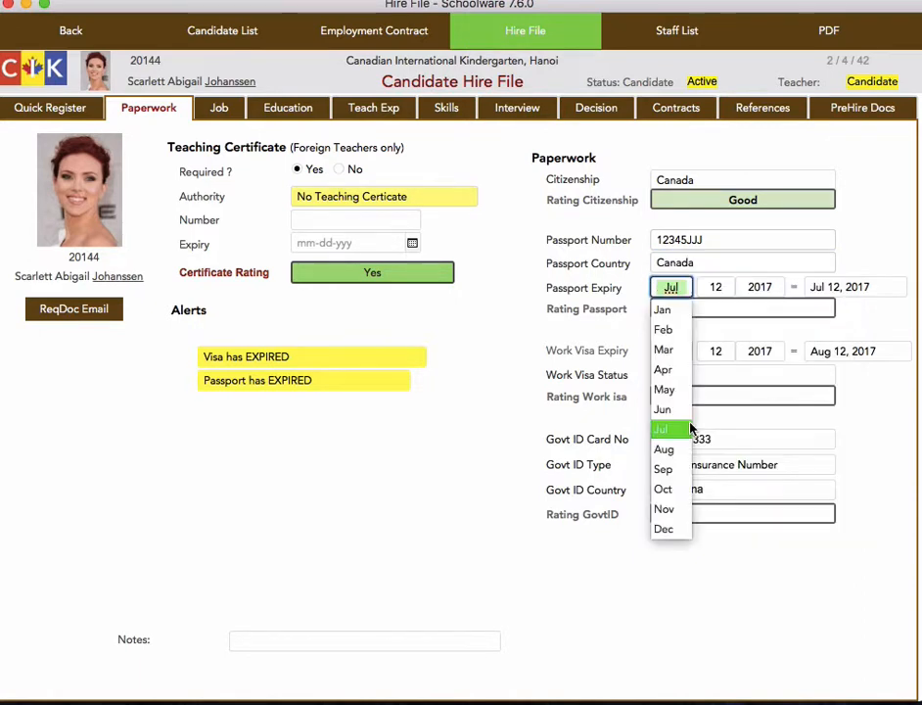
left_click(352, 338)
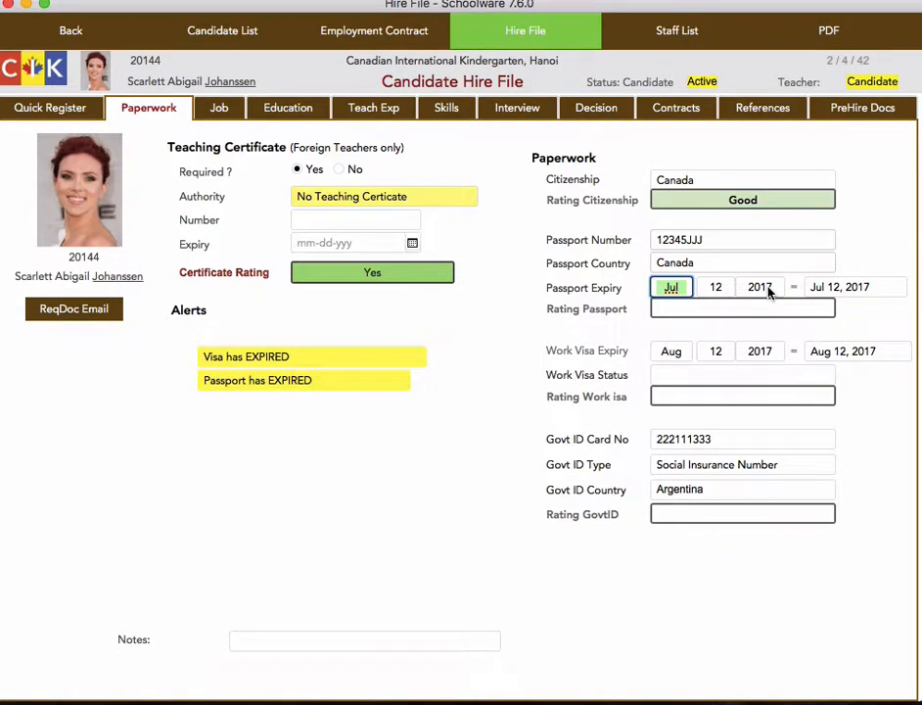
left_click(742, 309)
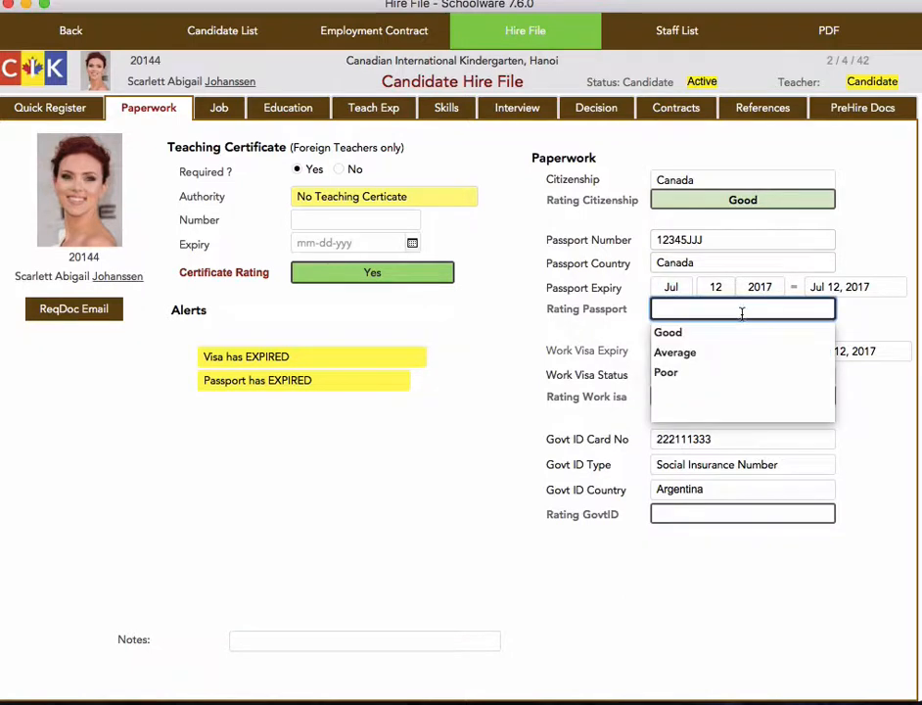
left_click(667, 374)
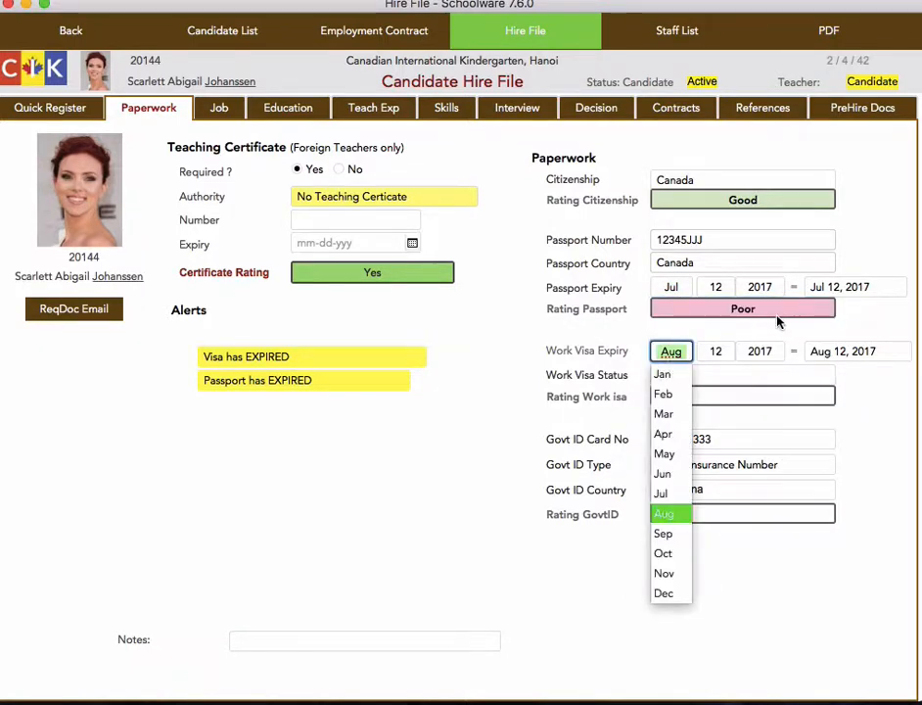
left_click(855, 322)
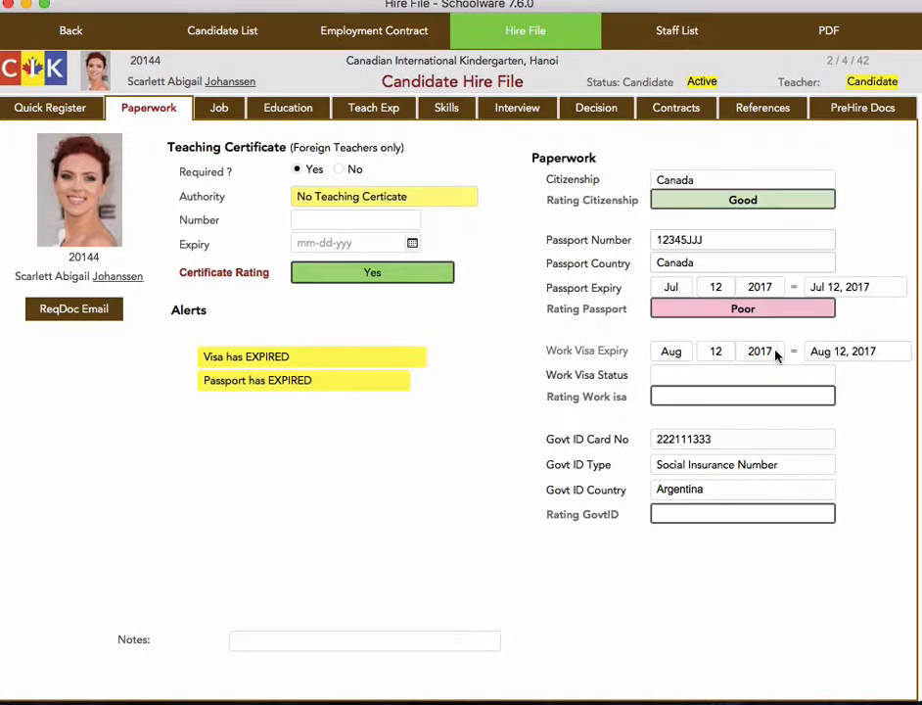
Set the work visa status to Could be Problems and rate the work visa Poor
left_click(705, 378)
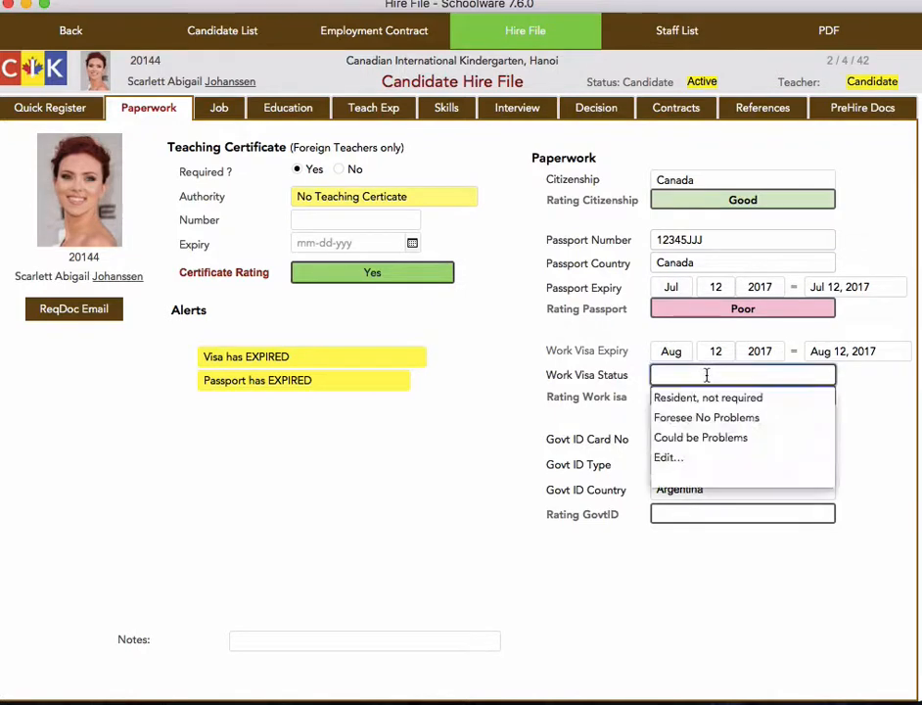
left_click(725, 439)
left_click(750, 396)
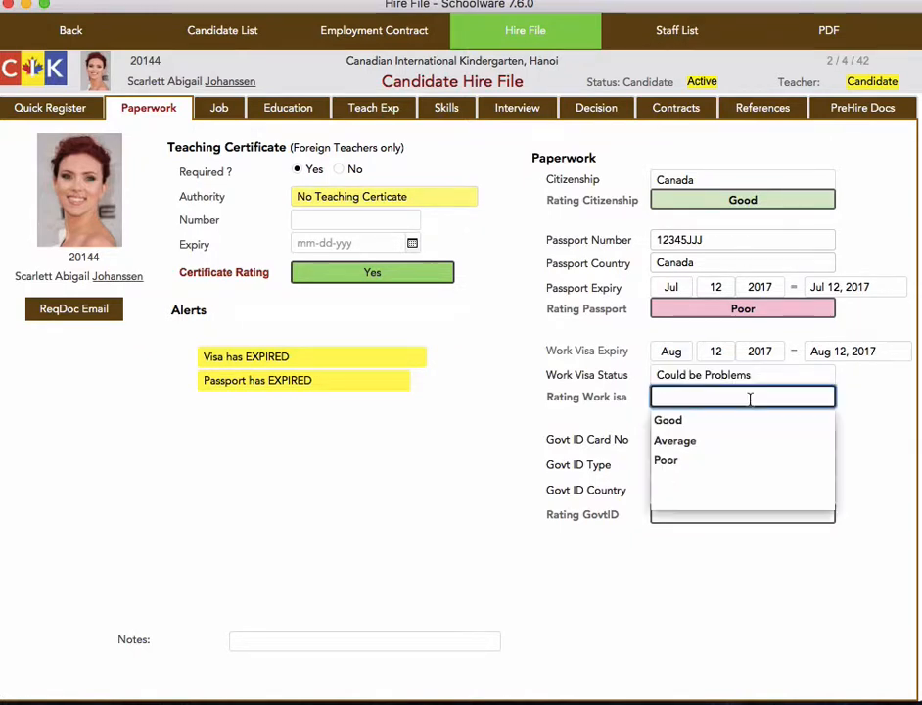
left_click(689, 462)
Check the government ID type and card number fields, and rate the government ID Good
key("Tab")
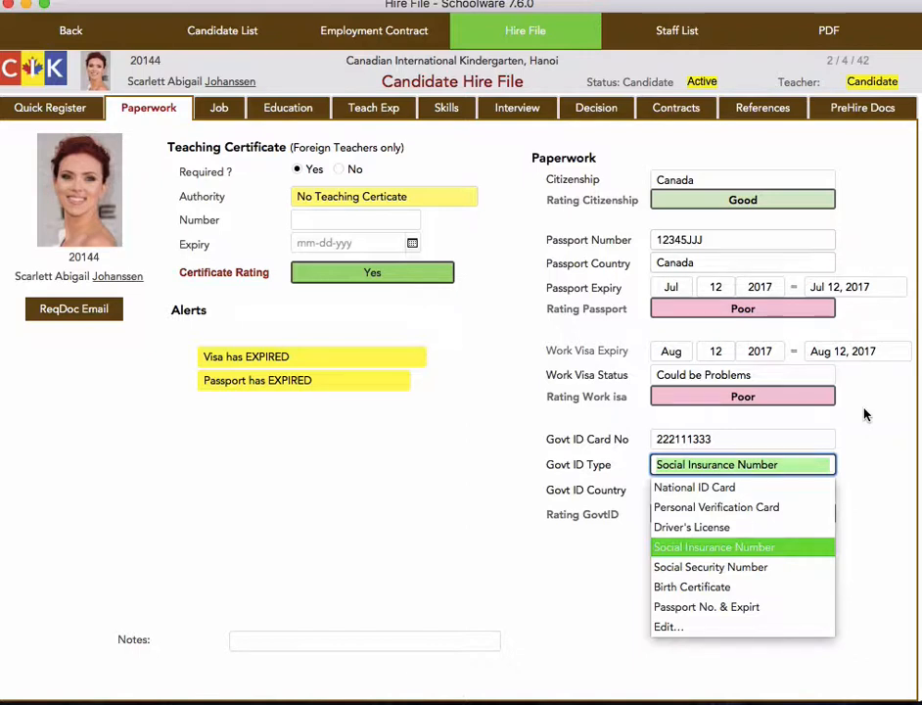
key("Escape")
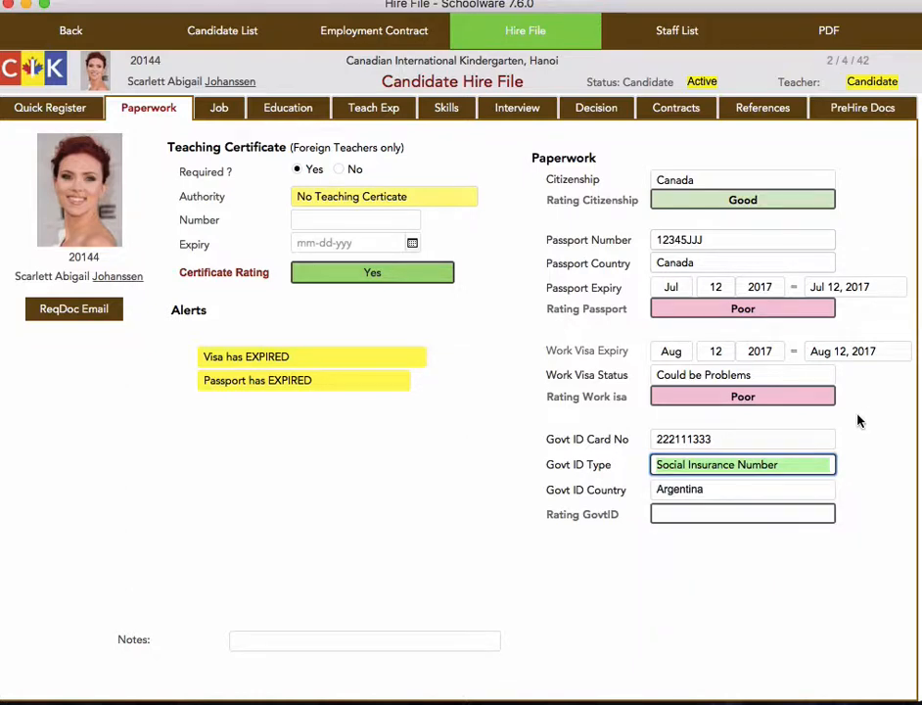
left_click(753, 438)
left_click(852, 443)
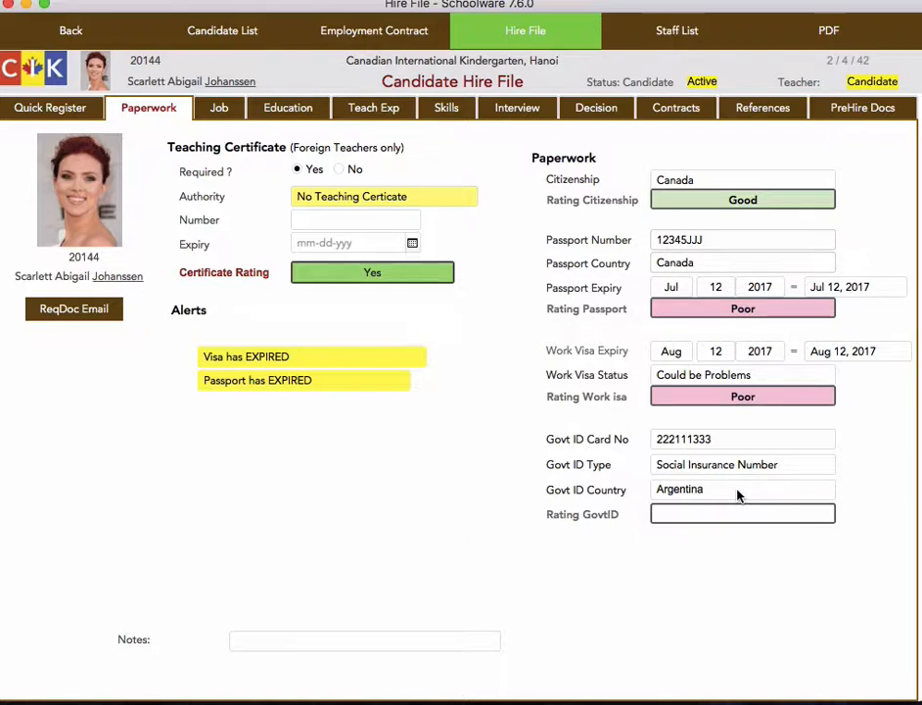
left_click(752, 515)
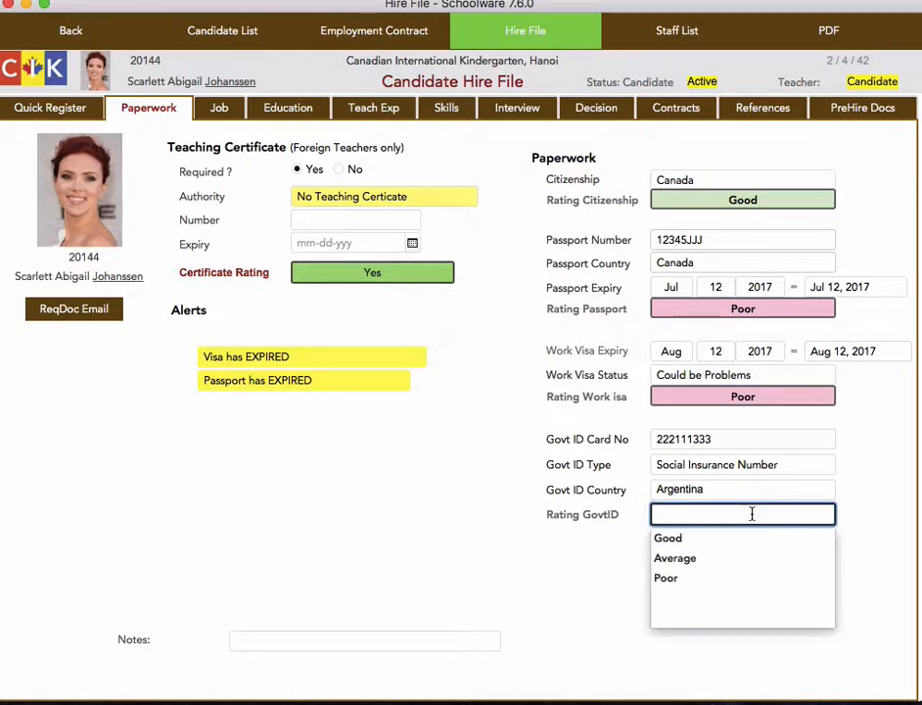
left_click(702, 540)
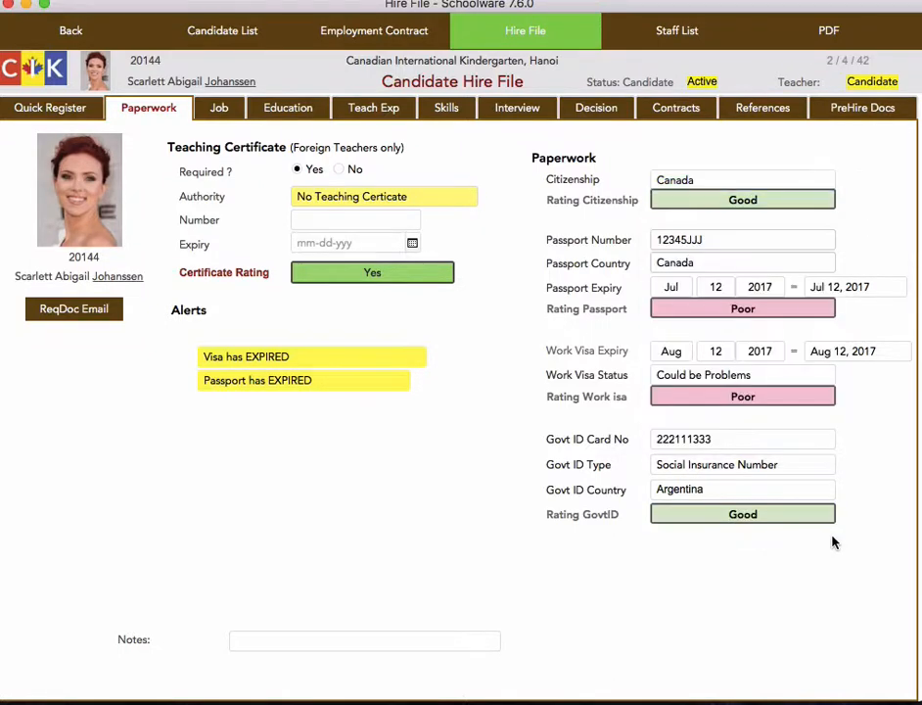
Open the candidate's job details and look over the skill level options under the teaching requirements
left_click(220, 109)
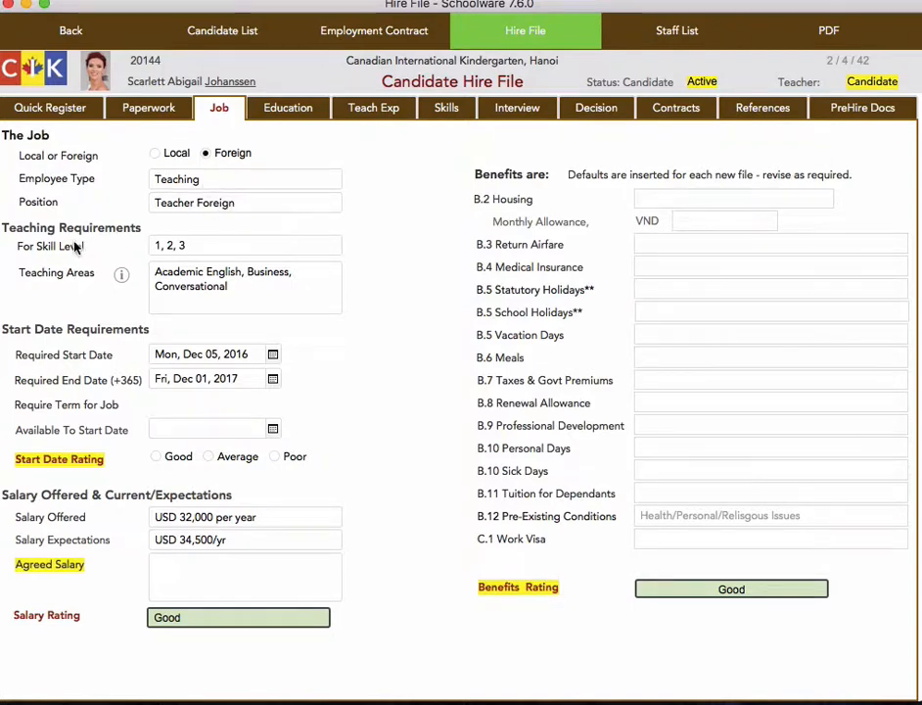
left_click(209, 252)
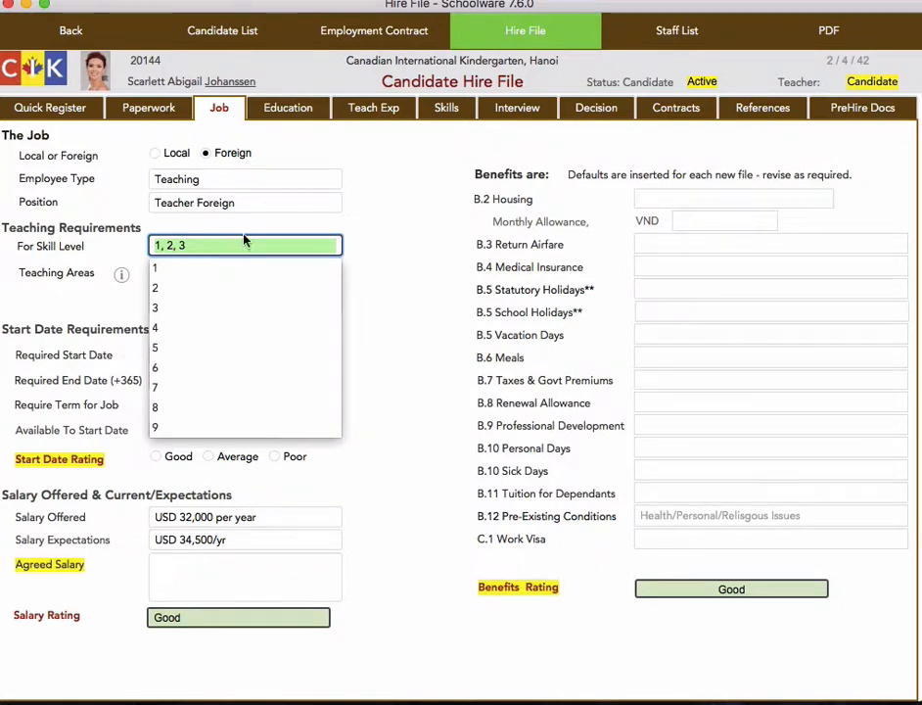
left_click(354, 257)
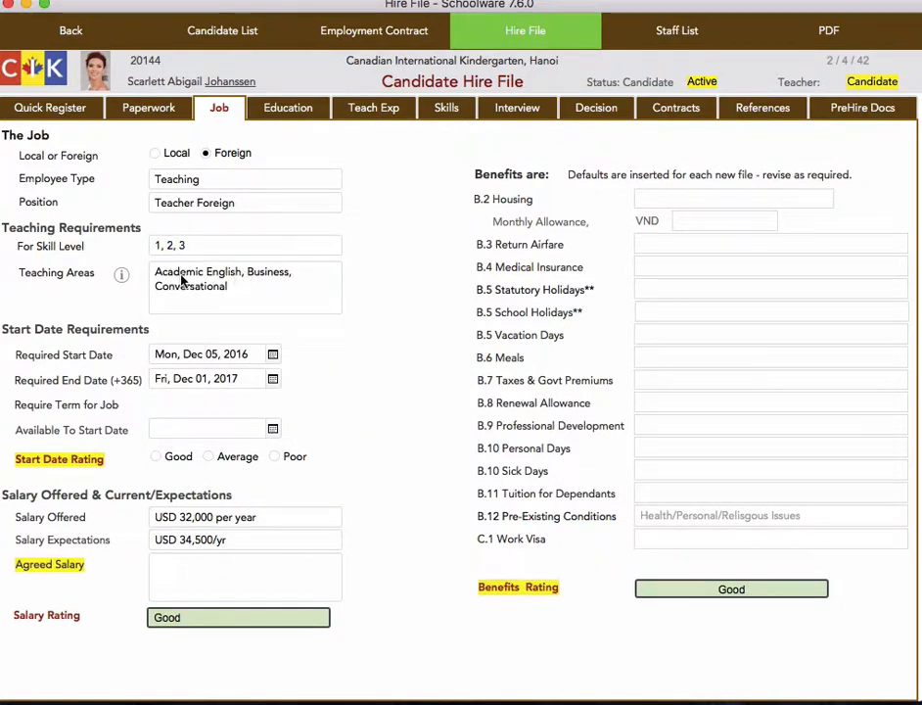
Look through the teaching area options and replace the teaching areas with Pre-School
left_click(180, 279)
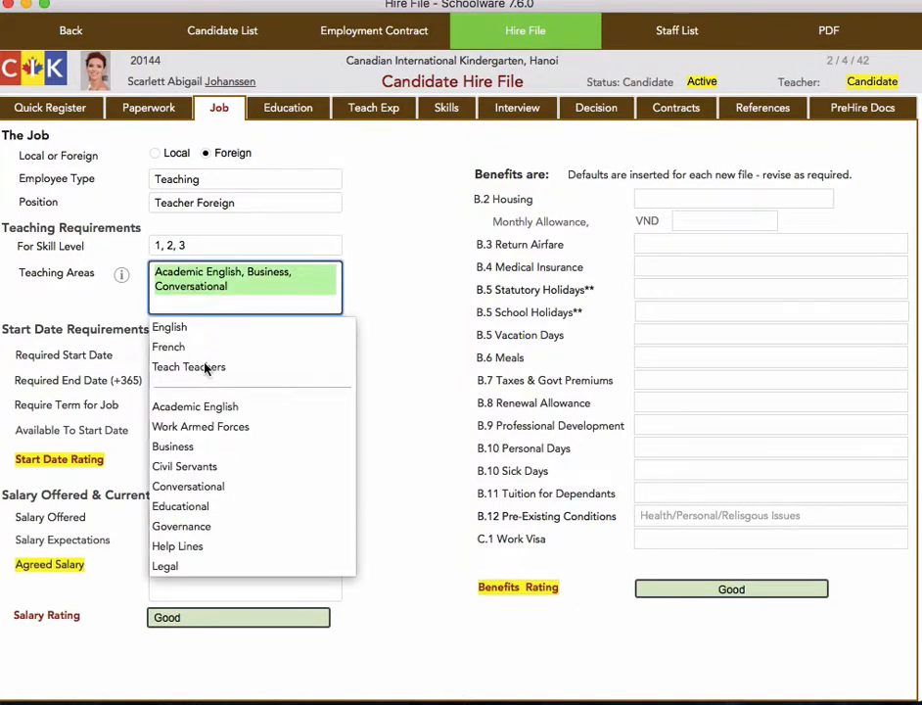
scroll(220, 428, "down", 4)
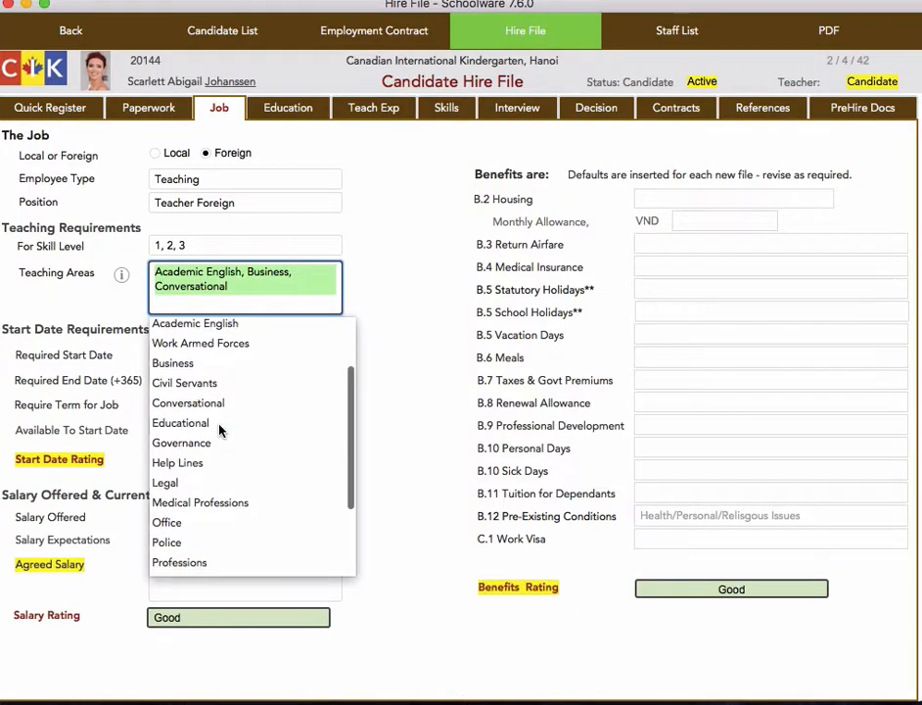
scroll(220, 428, "down", 3)
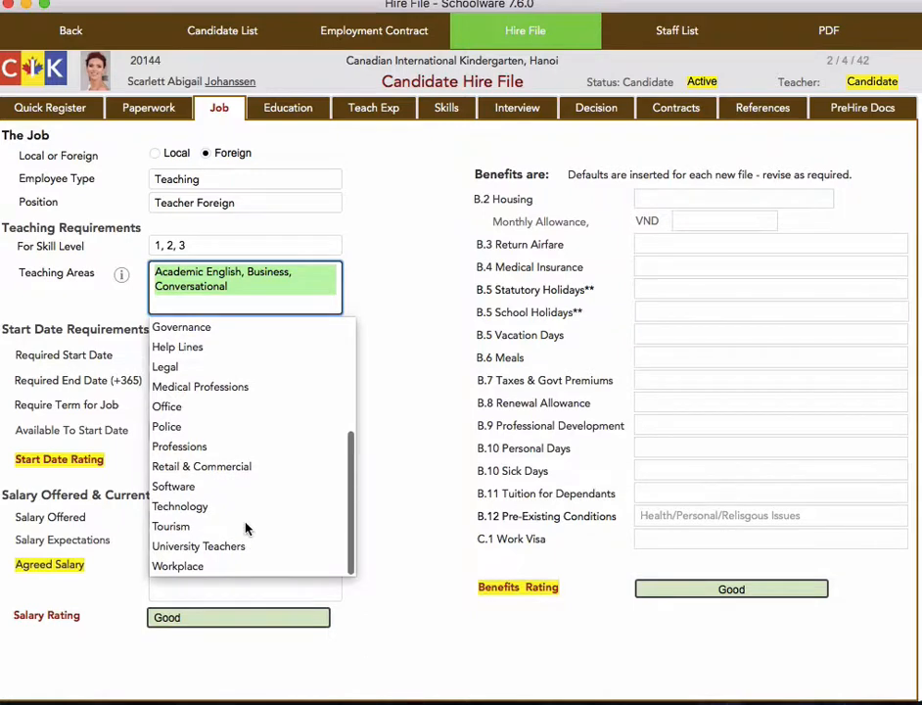
scroll(199, 396, "up", 5)
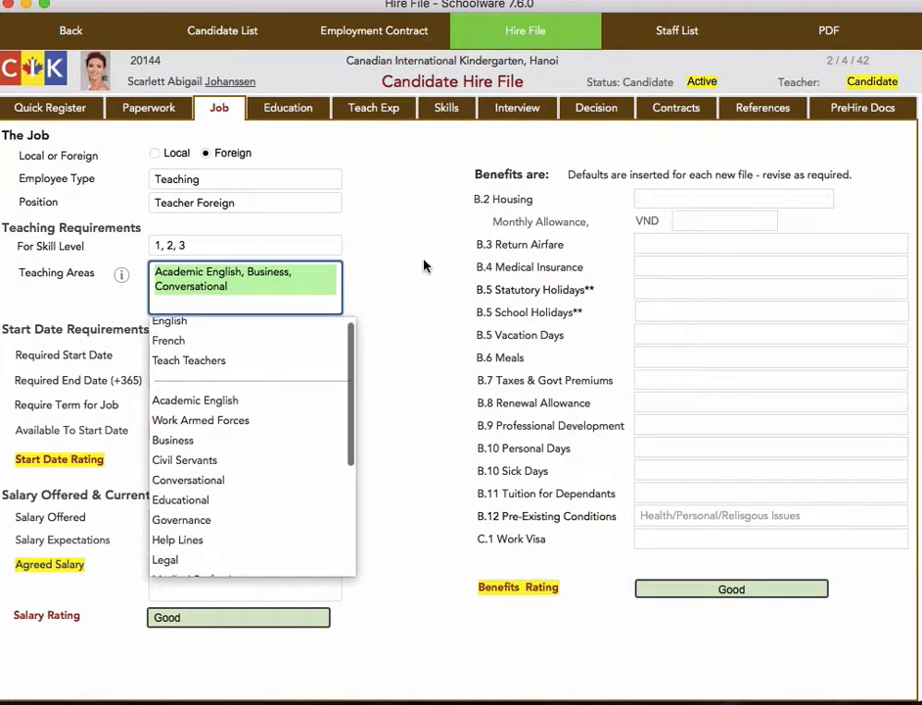
left_click(286, 282)
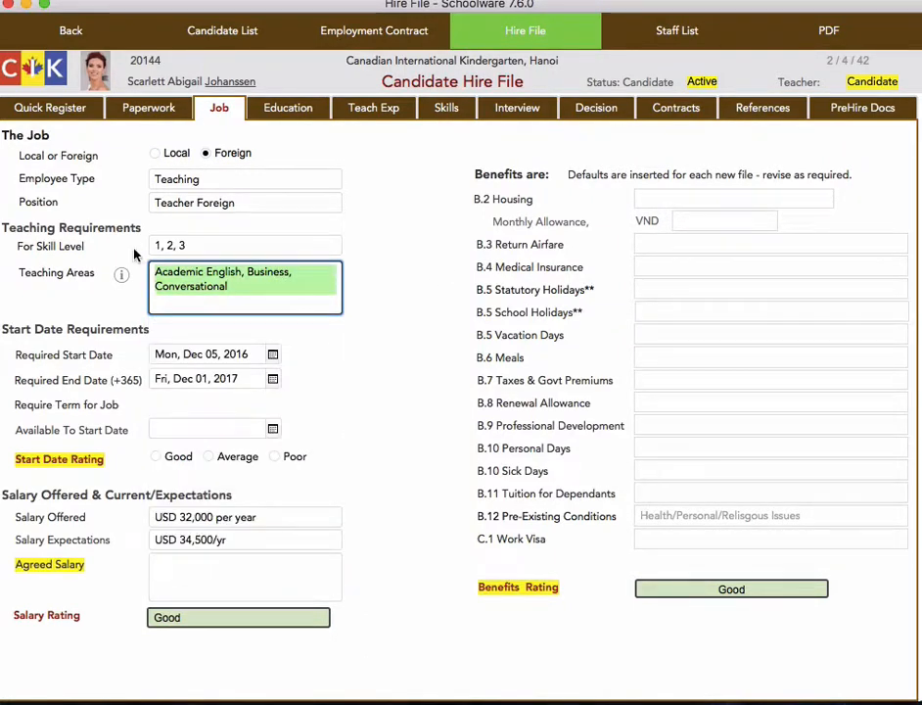
type("Pre-")
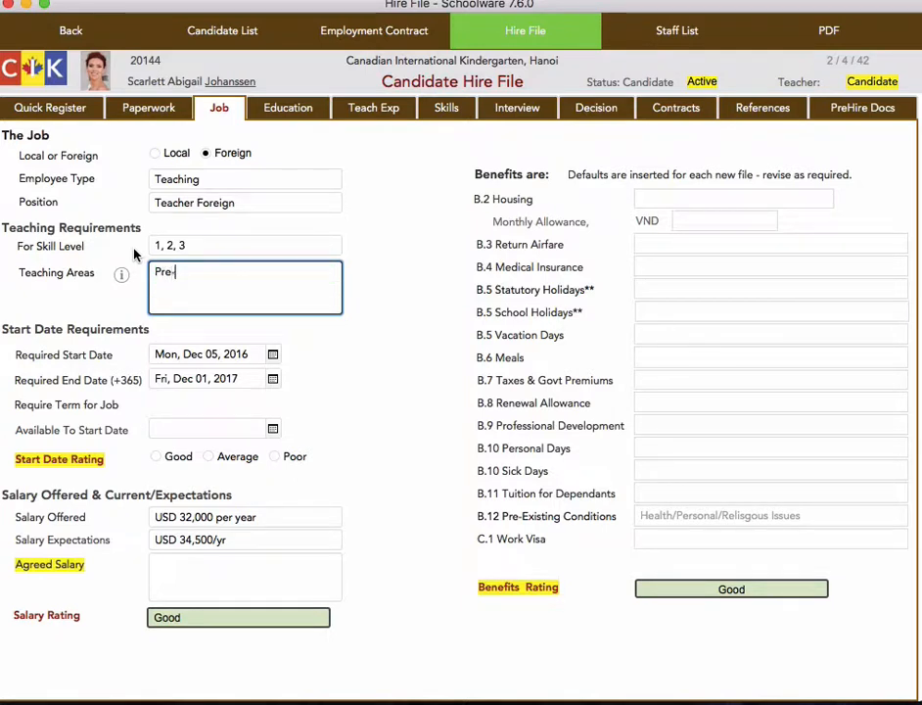
type("School")
Set the required skill level under the teaching requirements to High
left_click(205, 245)
left_click(202, 244)
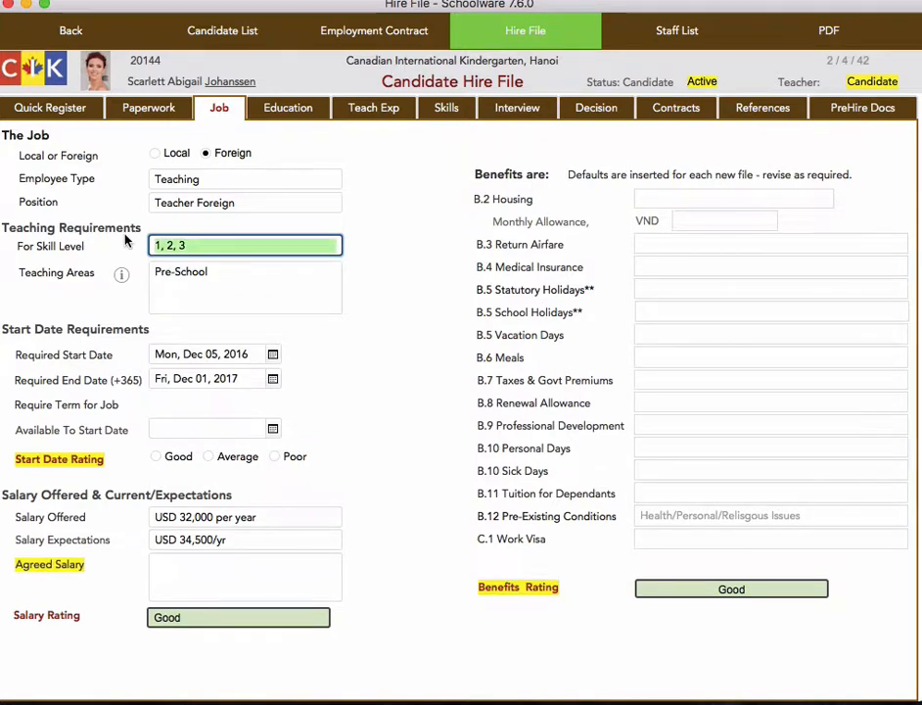
type("High")
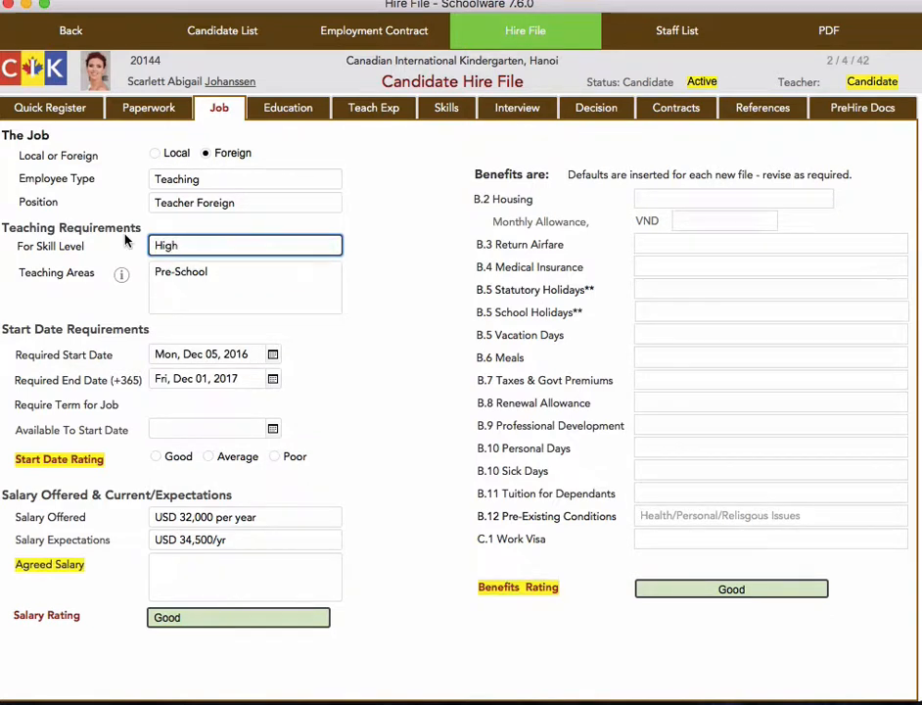
left_click(385, 304)
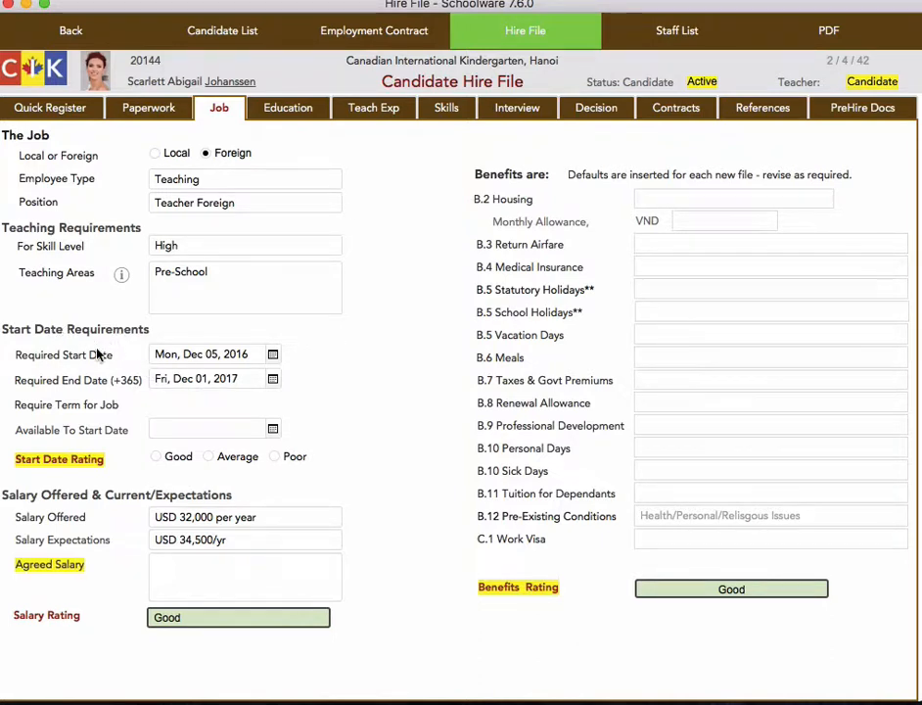
Set the required start date to Friday, September 1, 2017
left_click(273, 357)
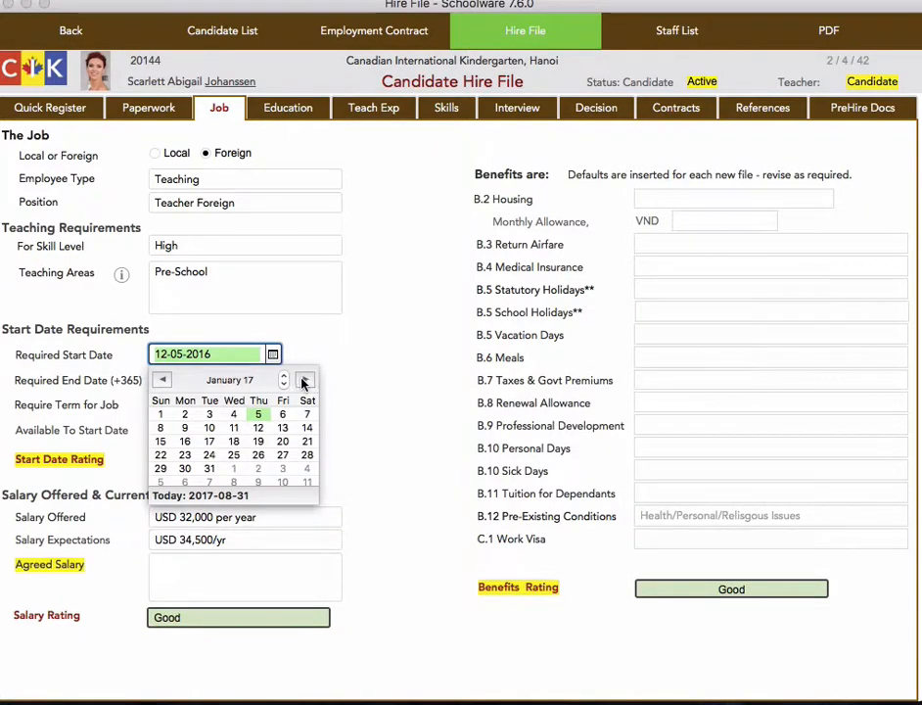
left_click(304, 382)
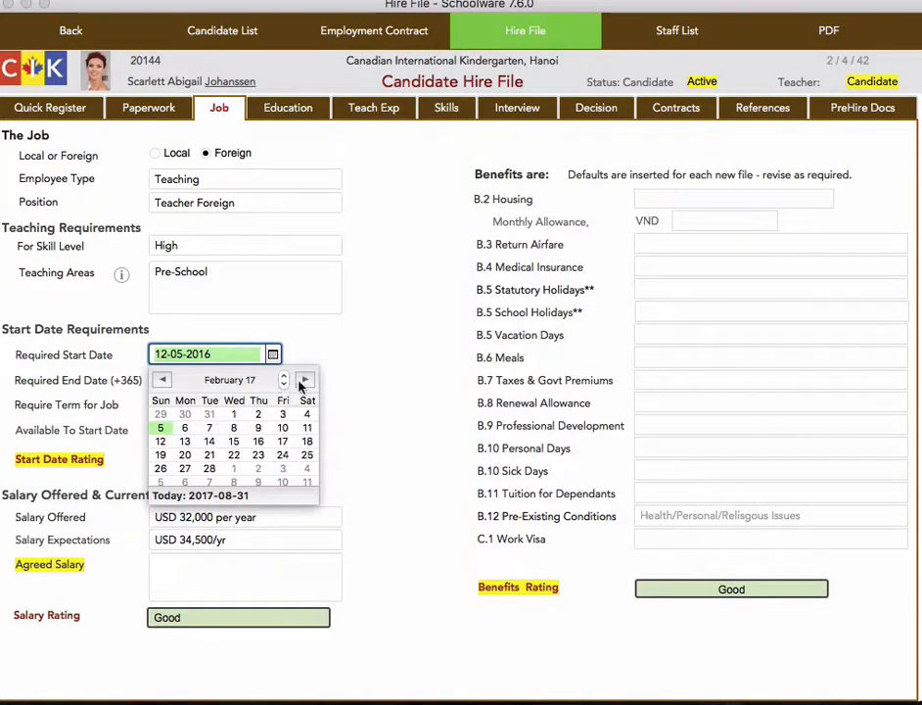
left_click(304, 381)
left_click(306, 383)
left_click(306, 382)
left_click(305, 382)
left_click(305, 381)
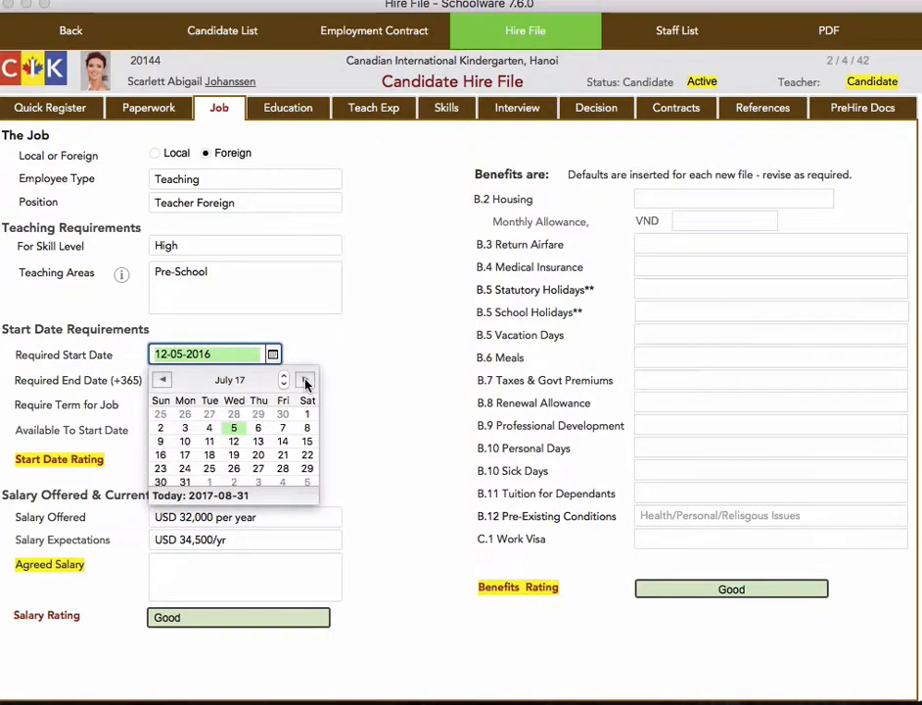
left_click(305, 383)
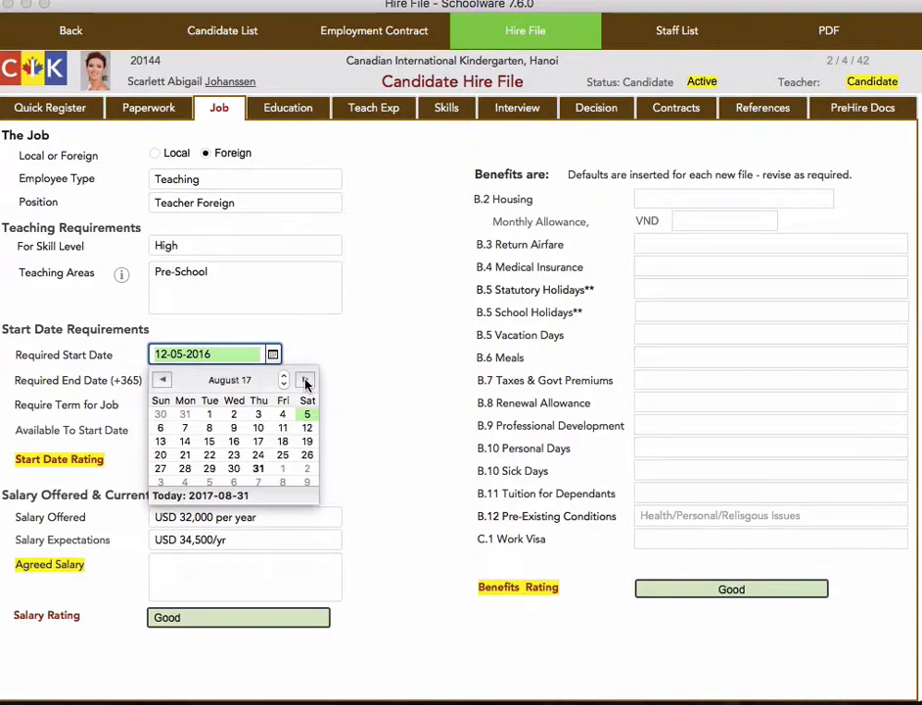
left_click(284, 470)
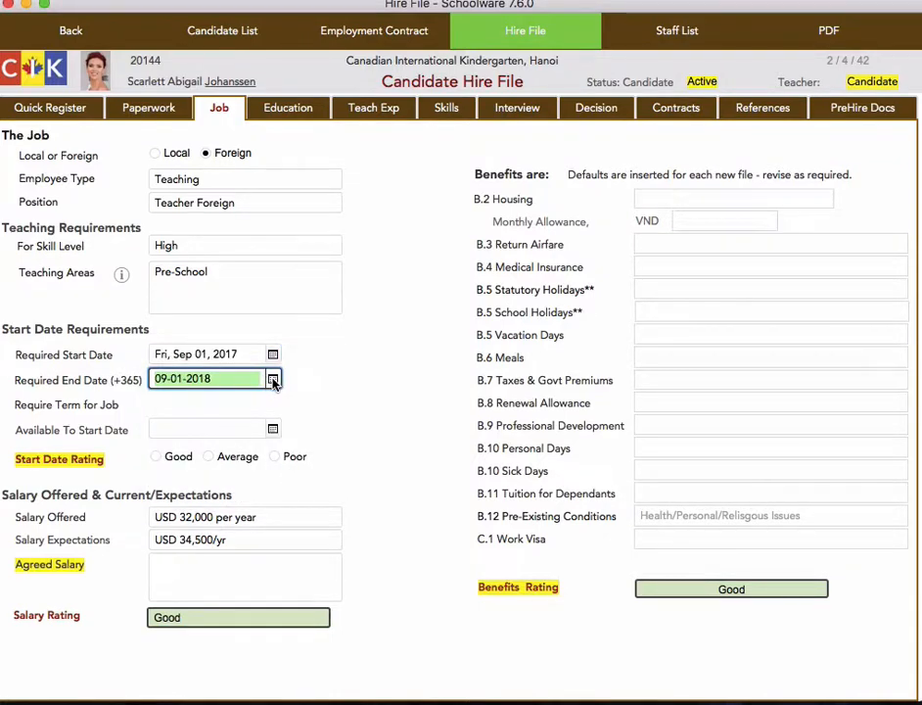
Set the required end date to Friday, August 31, 2018
left_click(273, 380)
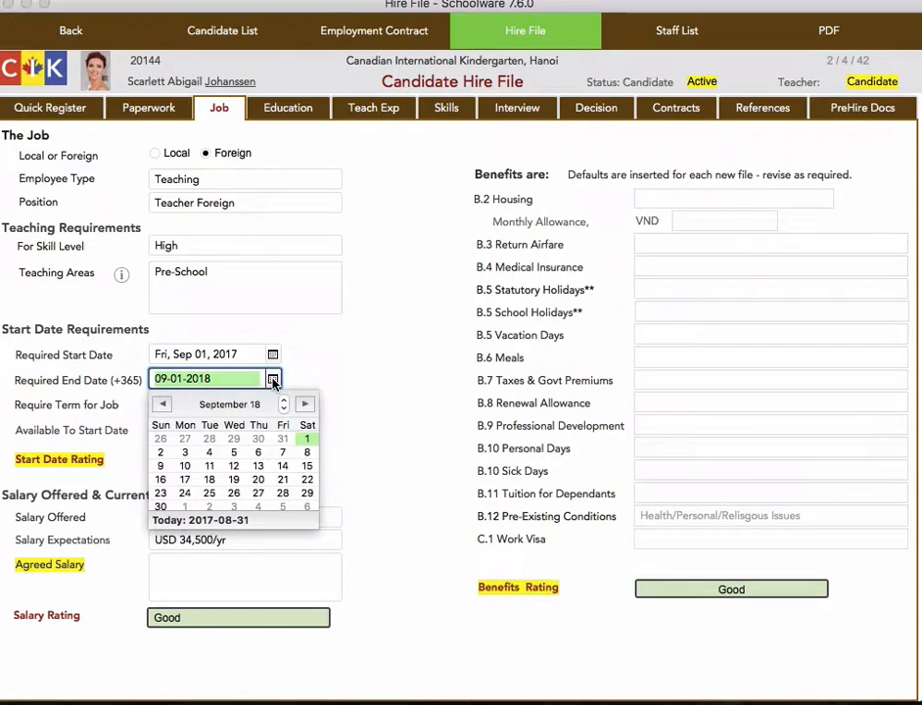
left_click(283, 438)
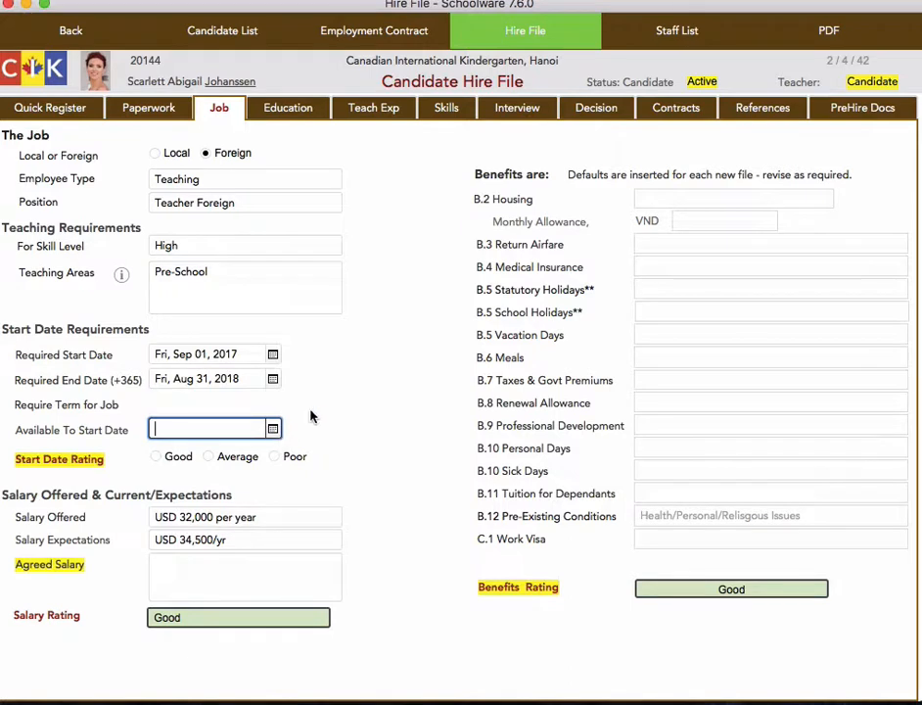
left_click(180, 412)
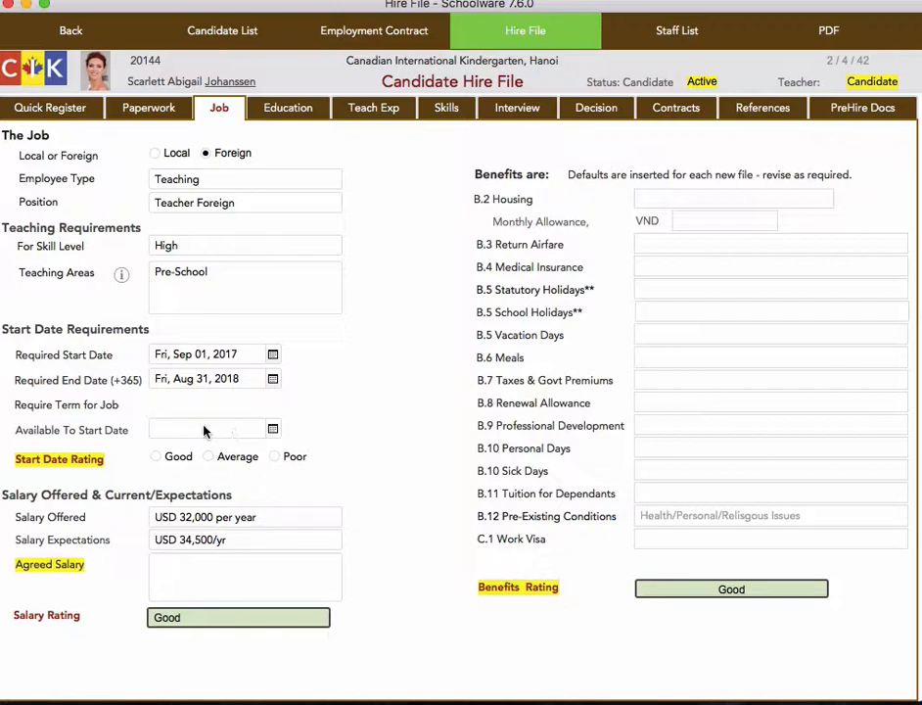
Set the candidate's available-to-start date to September 1, 2017, and rate the start date Good
left_click(209, 428)
left_click(273, 430)
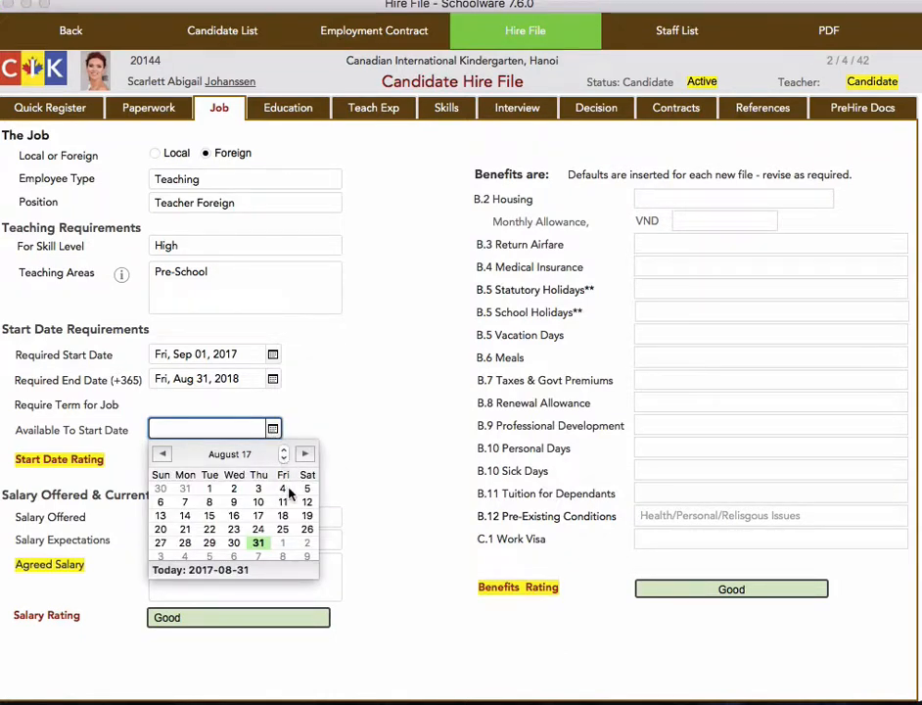
left_click(283, 542)
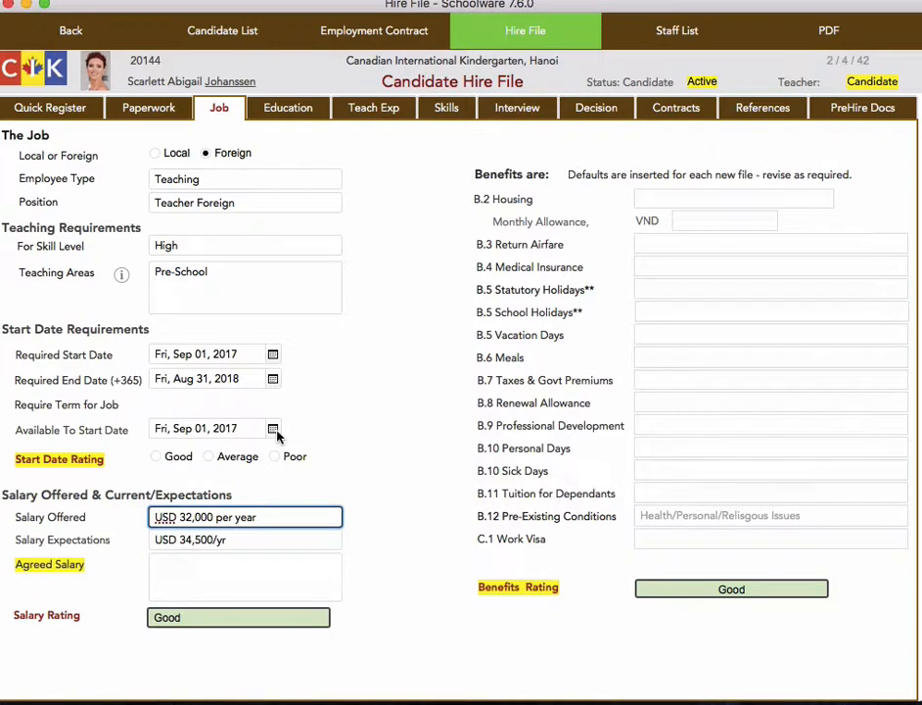
left_click(157, 457)
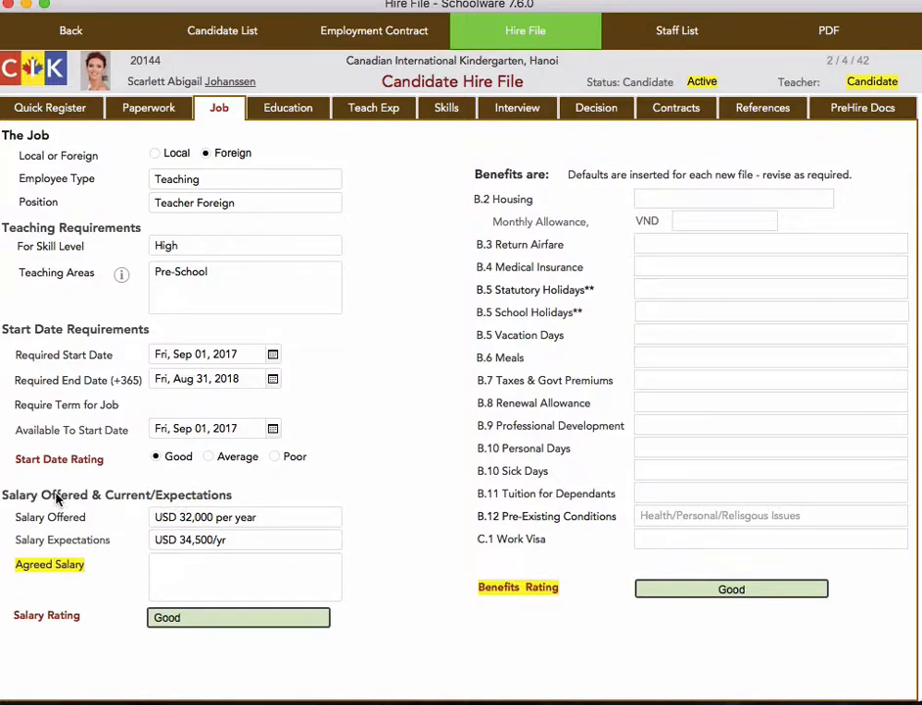
Change the salary offered to USD 1900/mo
left_click(239, 516)
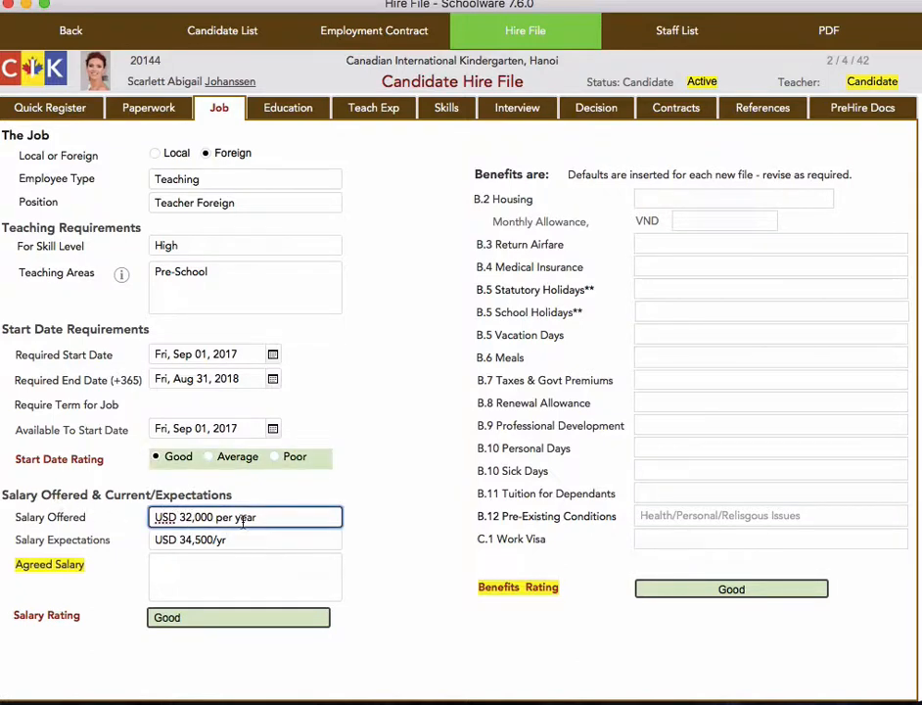
left_click_drag(262, 516, 186, 513)
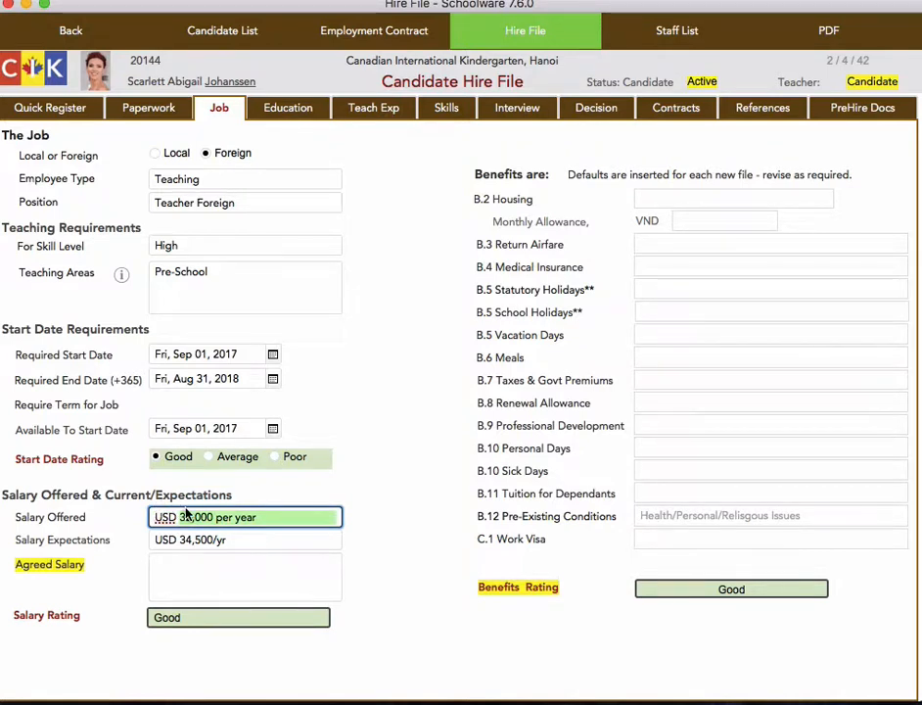
key("BackSpace")
type("1500")
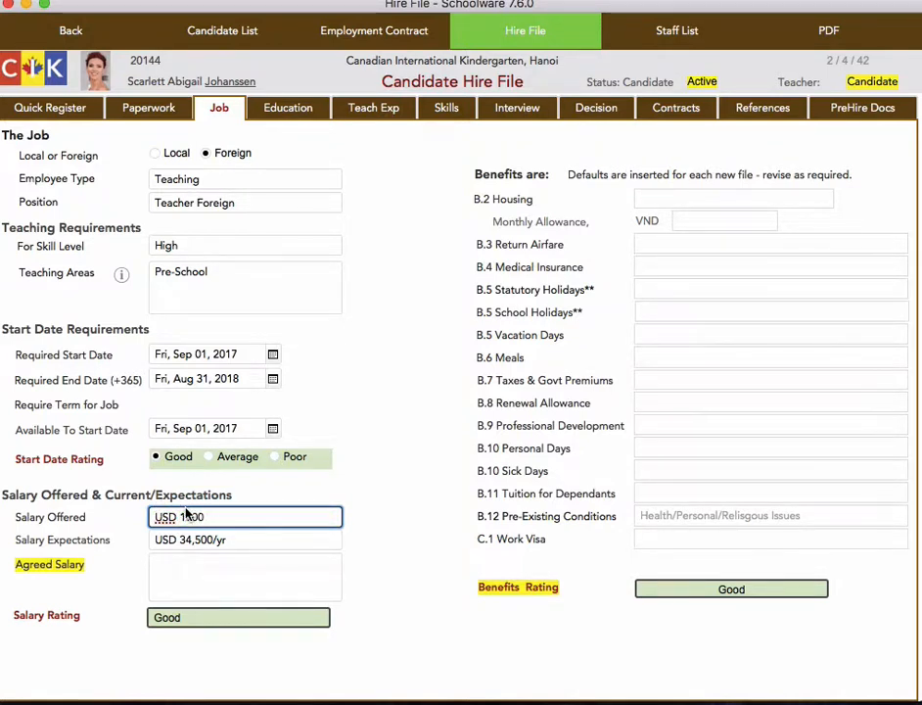
type("/mo")
Change the candidate's salary expectations to USD 2200/mo
left_click(213, 539)
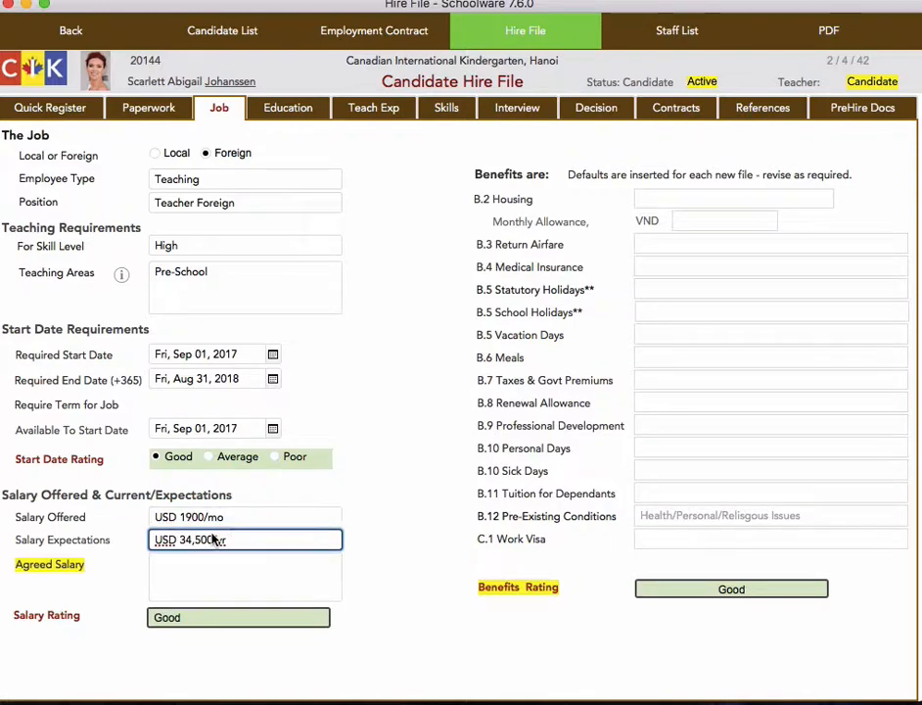
left_click_drag(235, 538, 177, 539)
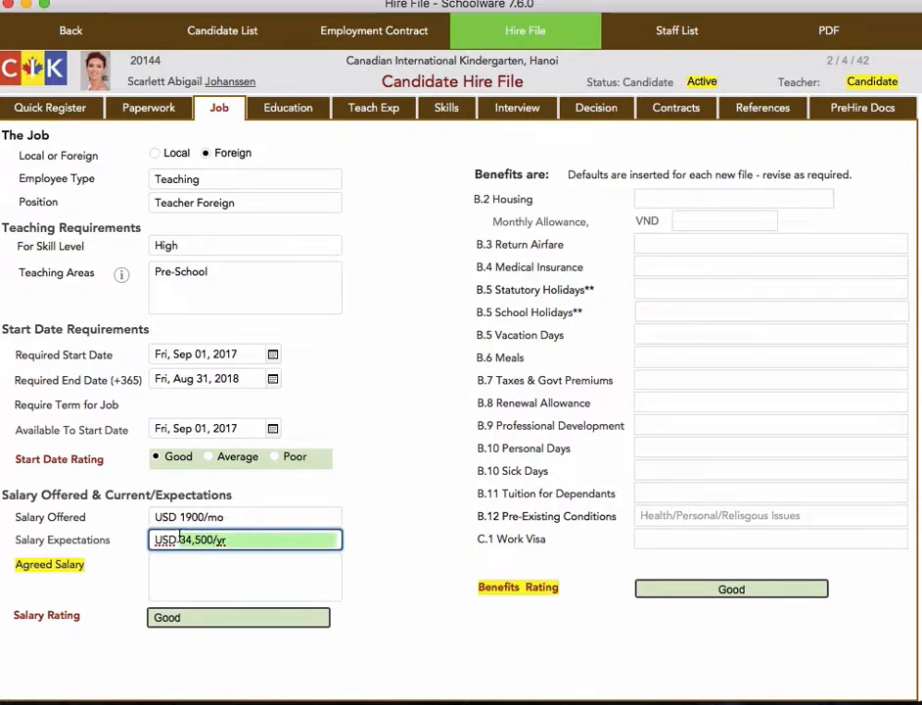
type("2200")
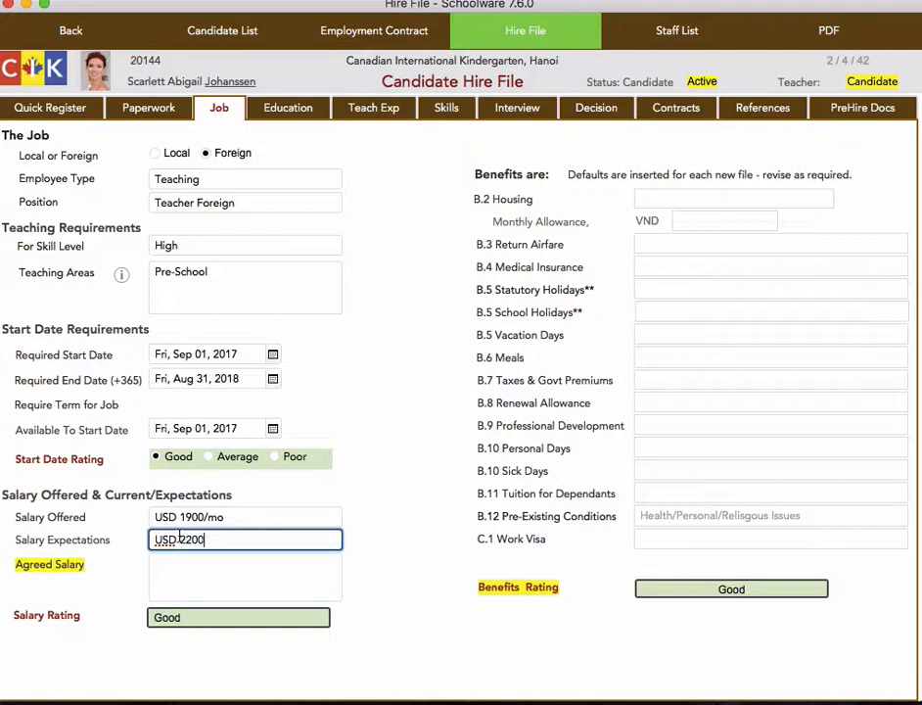
type("/mo")
Leave the agreed salary blank and set the salary rating to Poor
left_click(249, 578)
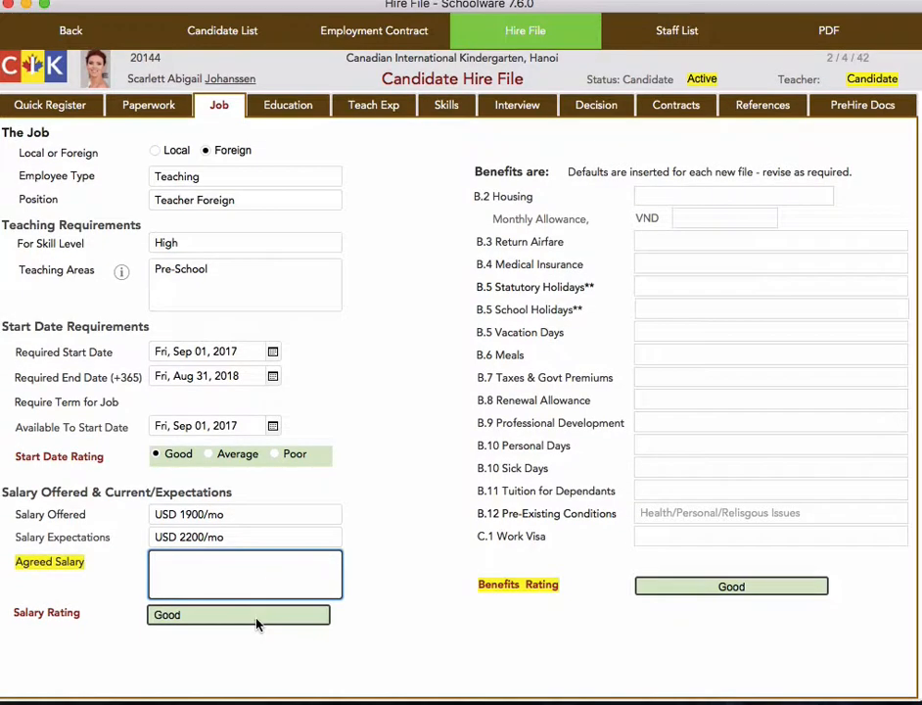
left_click(257, 620)
left_click(315, 617)
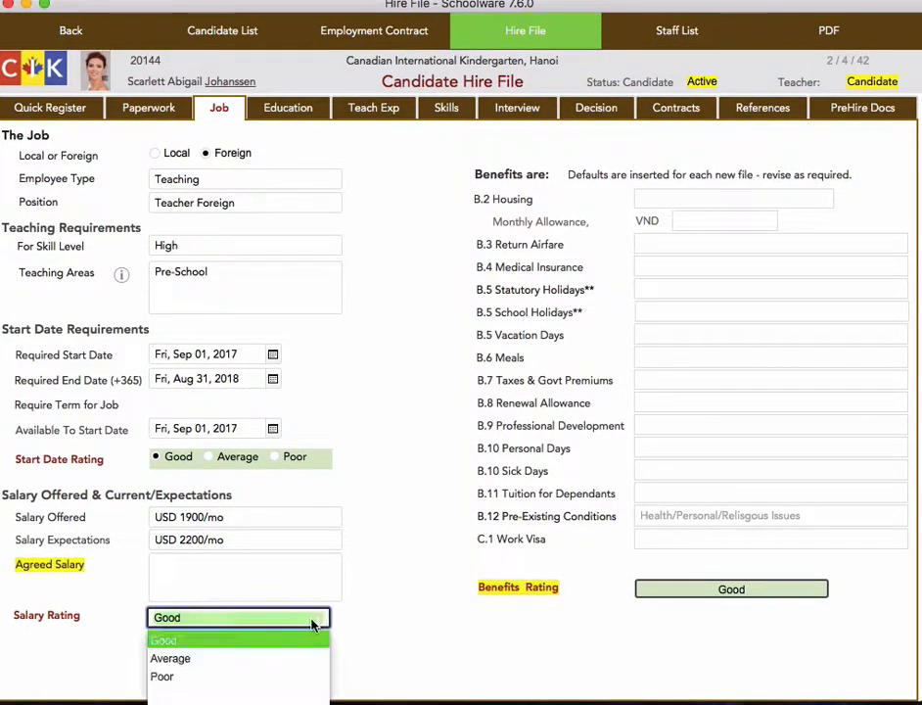
left_click(219, 676)
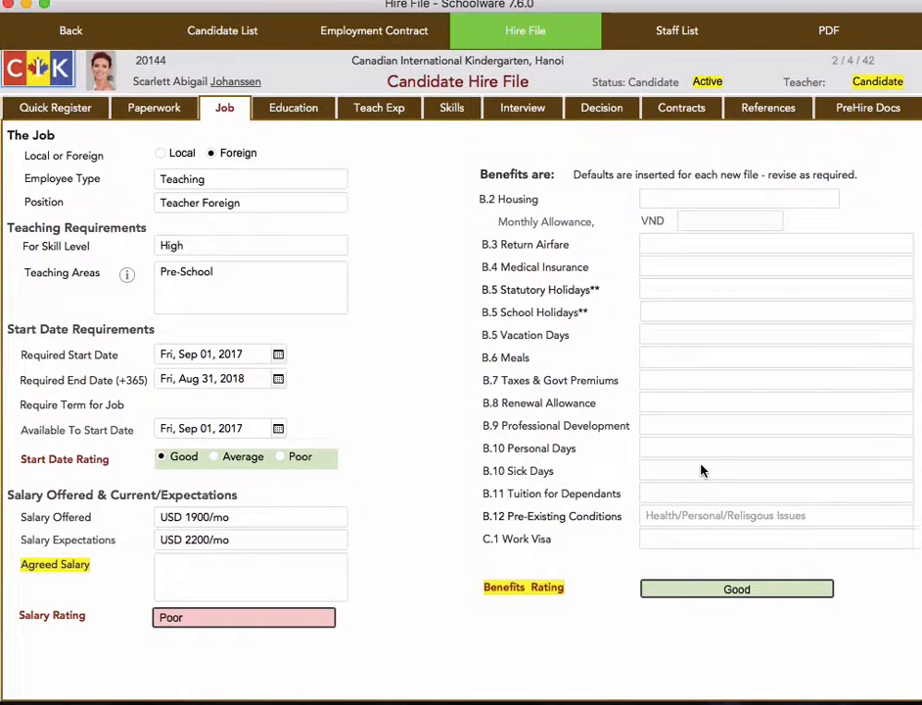
Open the rating choices for the candidate's benefits
left_click(721, 590)
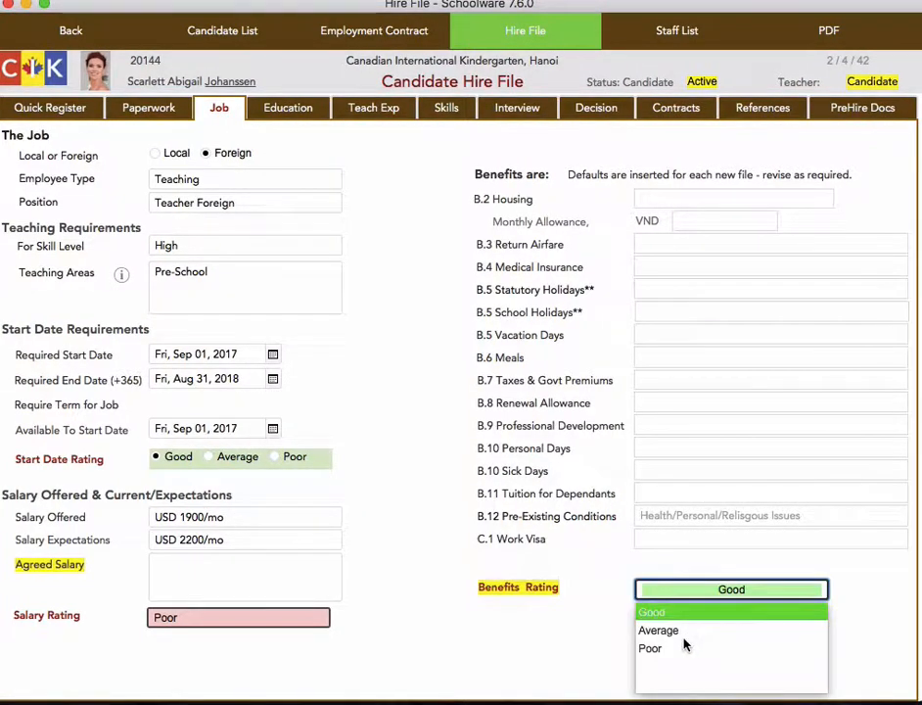